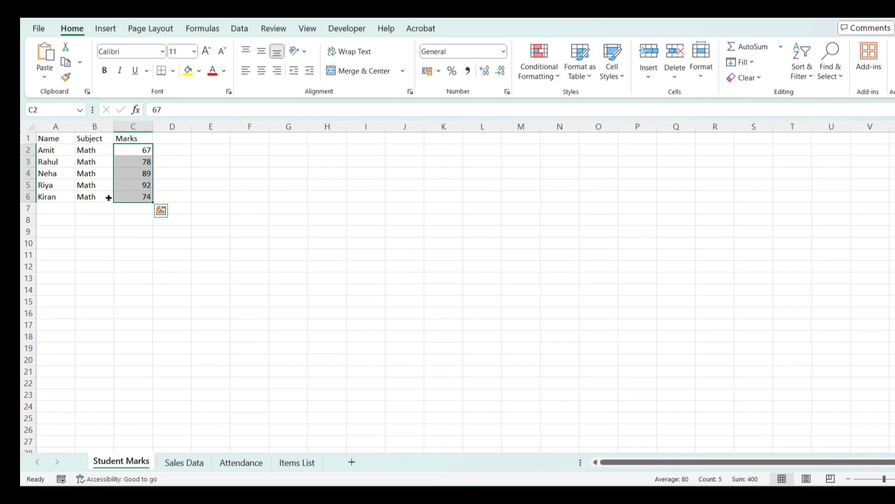
Step: Add the label "Total of Marks:" in cell E2 beside the student marks data
key("Right")
key("Right")
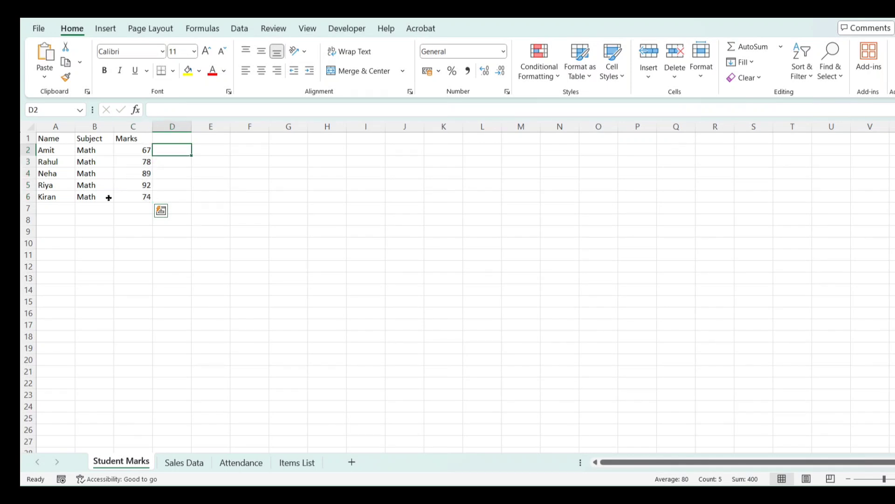
type("Total of")
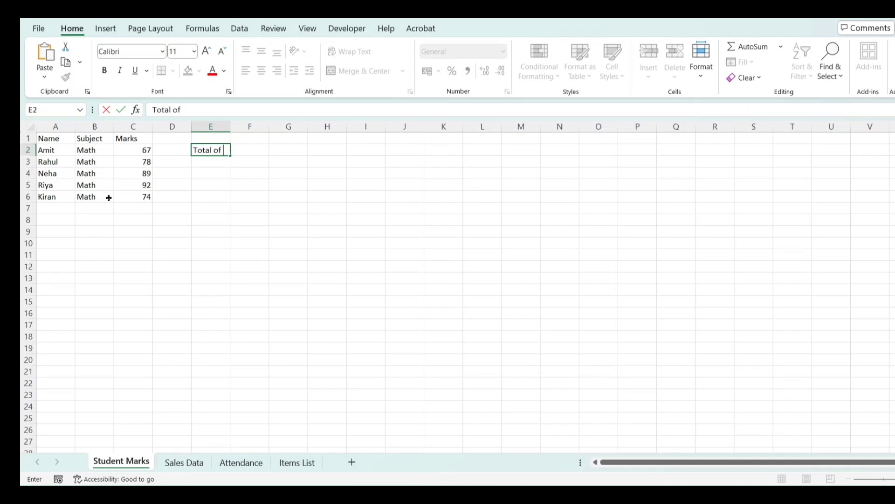
type(" Marks:")
key("Return")
Step: Enter the formula =SUM(C2:C6) in cell G2 to total the marks
key("Up")
key("Right")
key("Right")
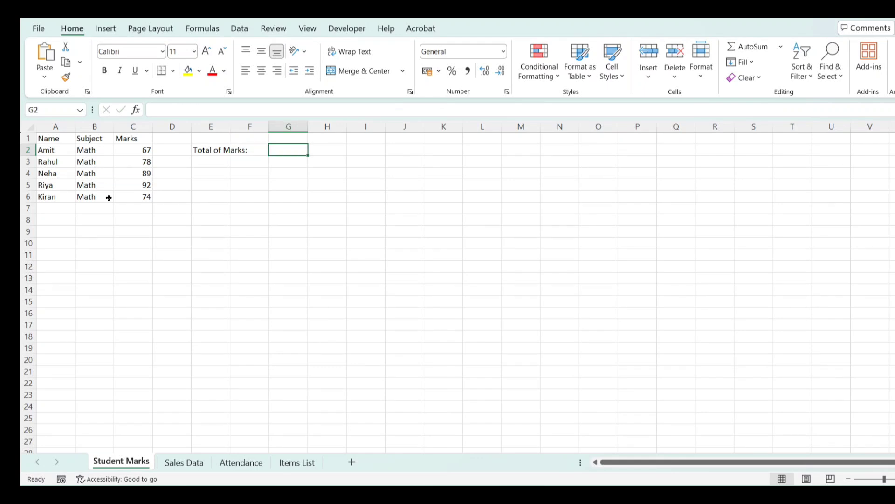
type("=sum")
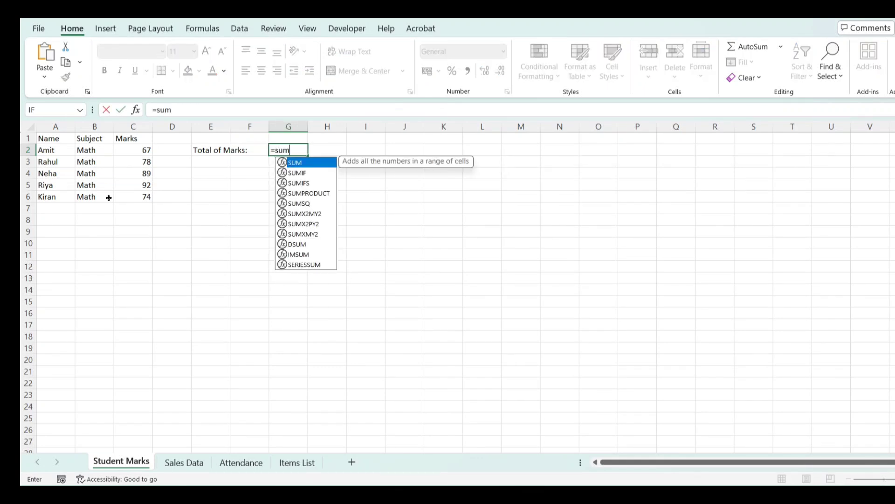
key("Tab")
key("Left")
key("Left")
key("Left")
key("Left")
key("shift+Down")
key("shift+Down")
key("shift+Down")
key("shift+Down")
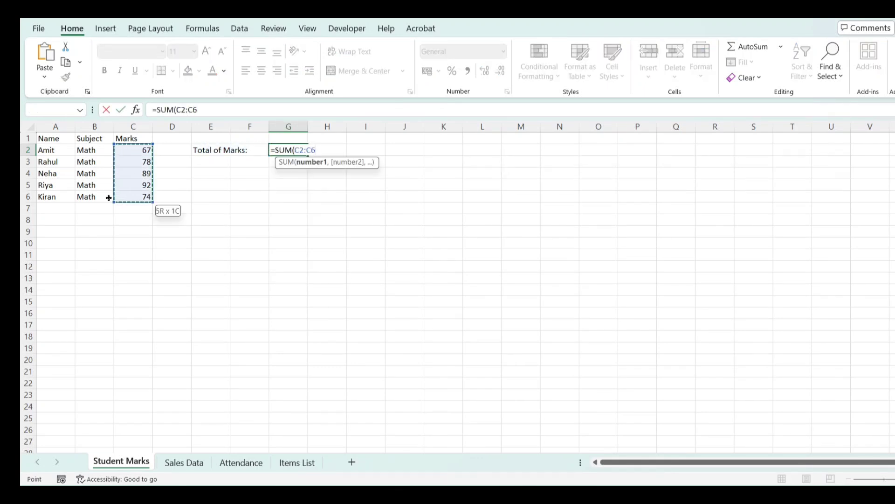
type(")")
key("Return")
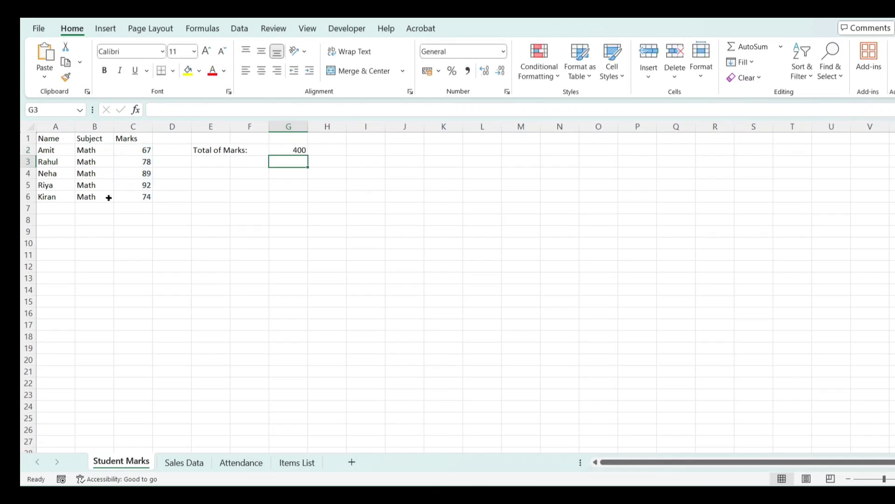
Step: Fill the last student record in A6:C6 down into rows 7 and 8
key("Up")
key("Left")
key("Left")
key("Left")
key("Left")
key("Left")
key("Left")
key("ctrl+Down")
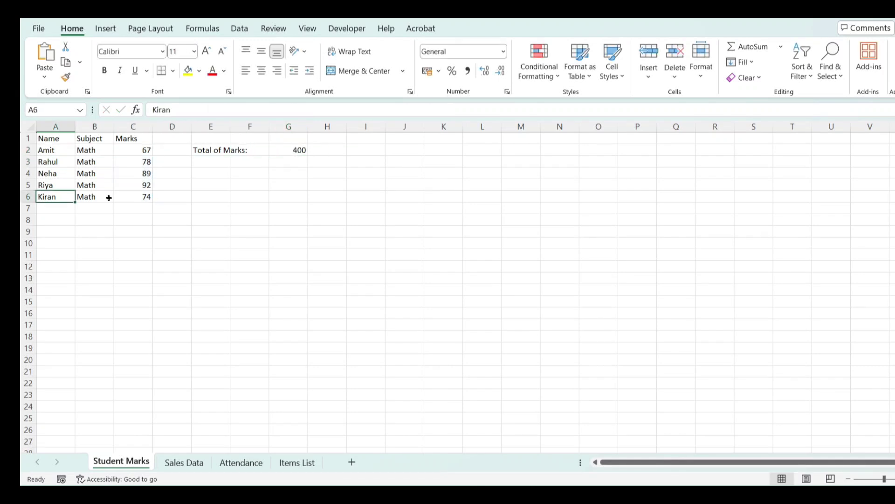
key("shift+Right")
key("shift+Right")
key("shift+Down")
key("shift+Down")
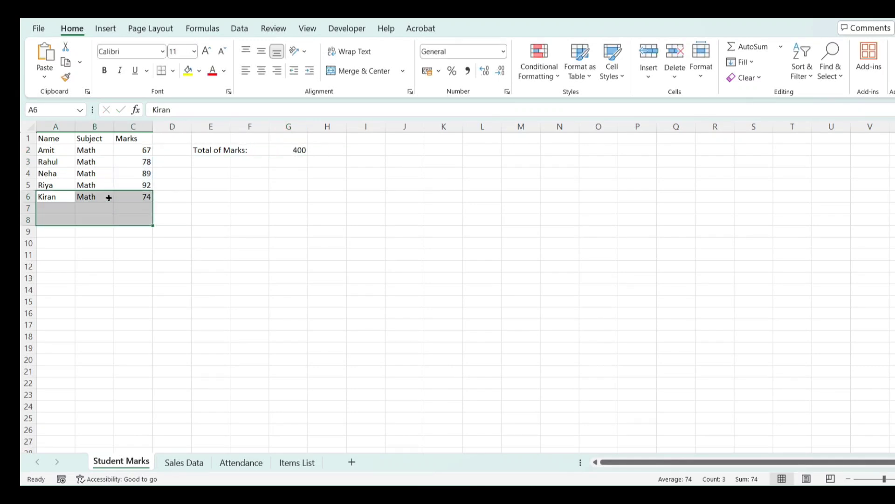
key("ctrl+d")
Step: Replace the copied student names in A7 and A8 with two new names, without a stray apostrophe
key("Down")
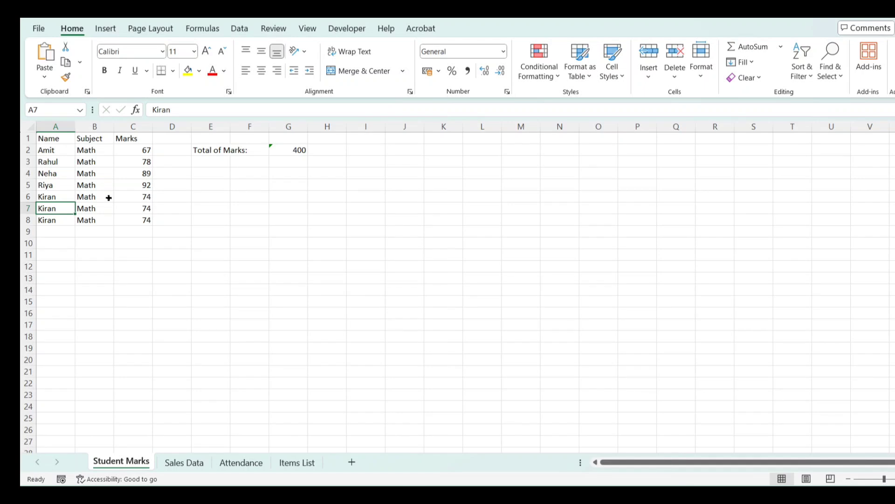
type("Ri")
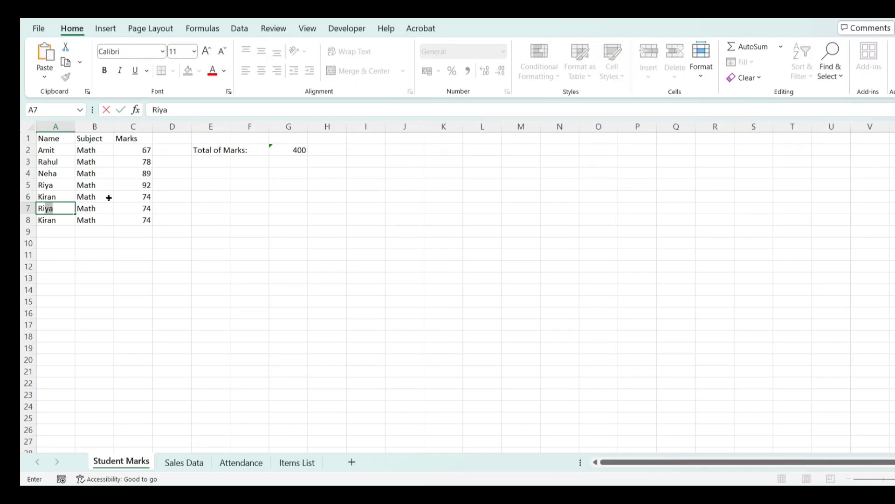
key("BackSpace")
type("adha")
key("Return")
type("Su")
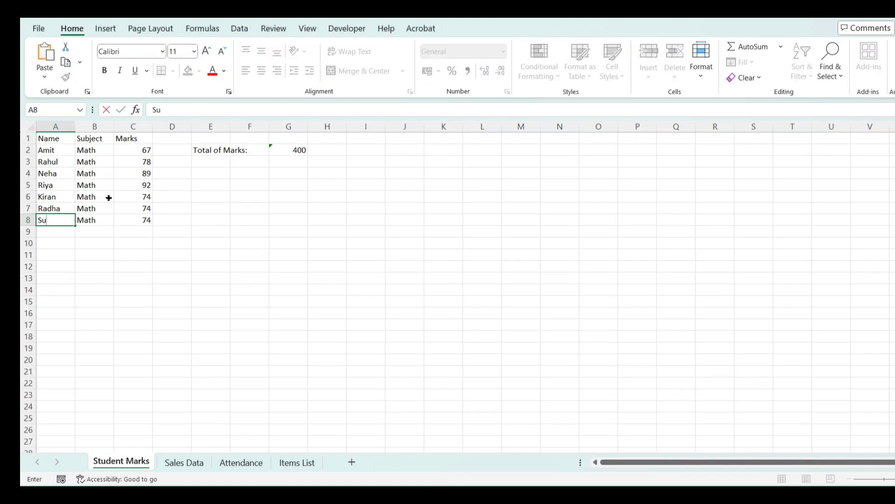
type("raj'")
key("Return")
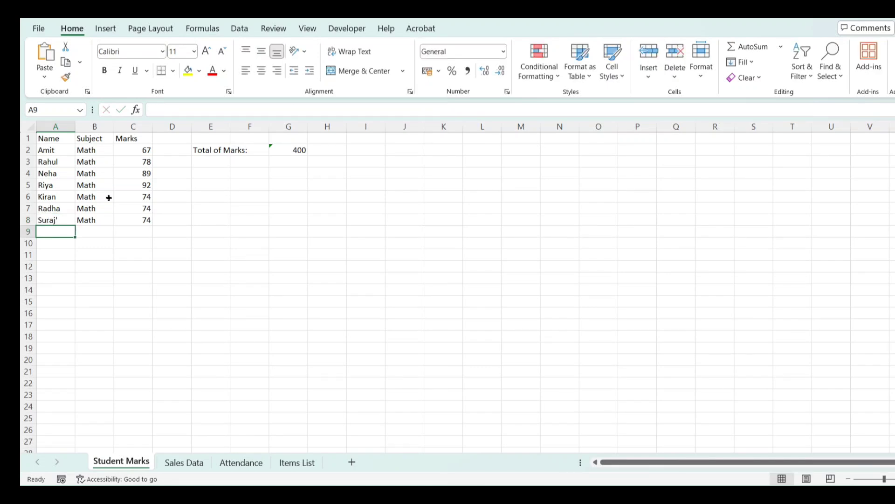
key("Up")
key("XF86AudioRaiseVolume")
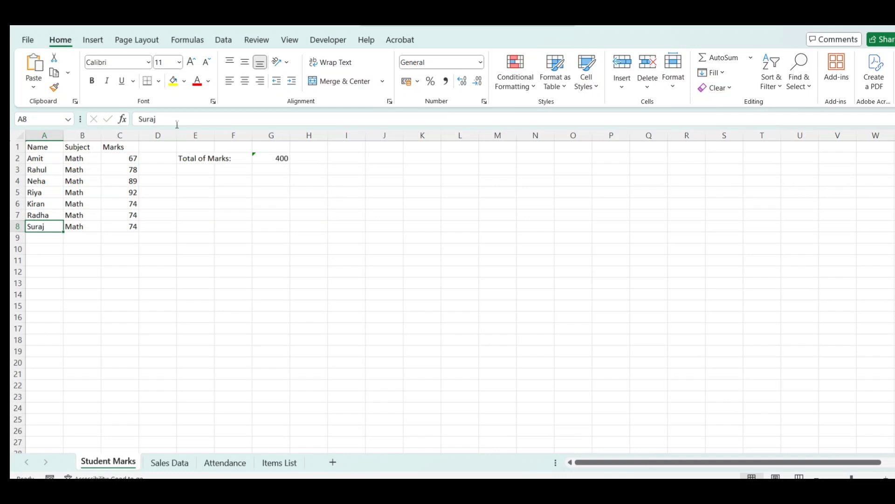
Step: Set the marks of the two added students to 80 in C7 and 90 in C8
key("Right")
key("Right")
key("Up")
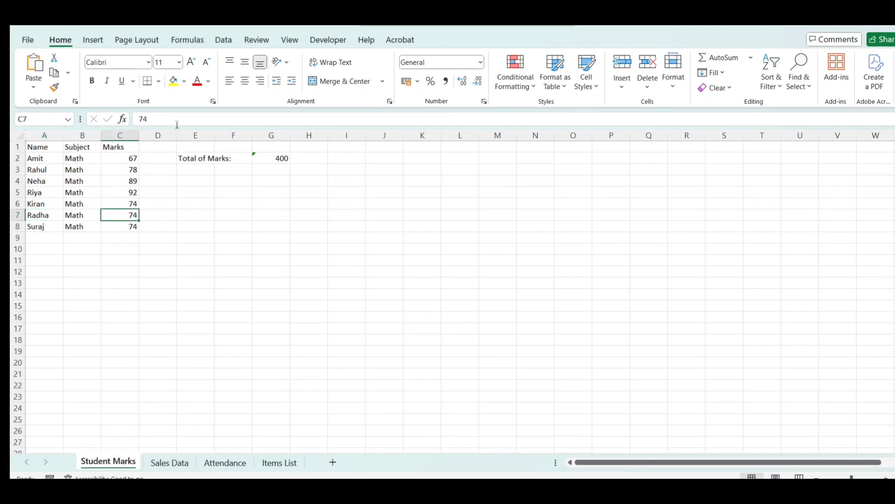
type("80")
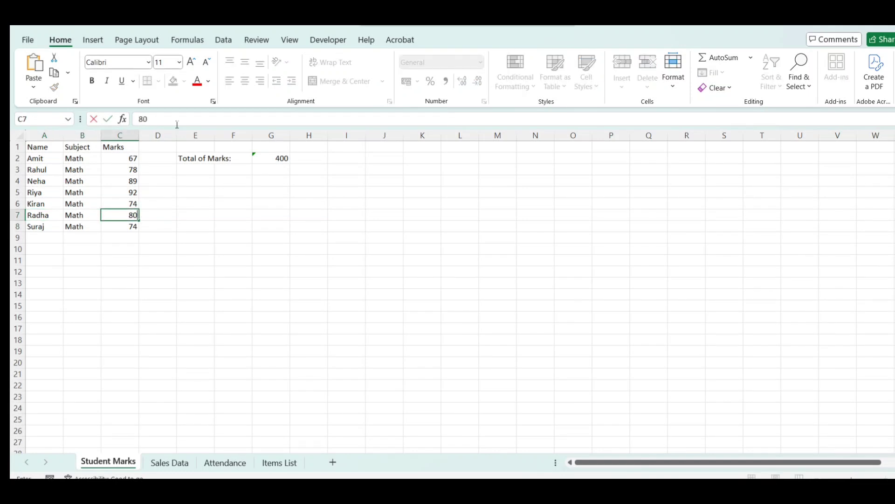
key("Return")
type("90")
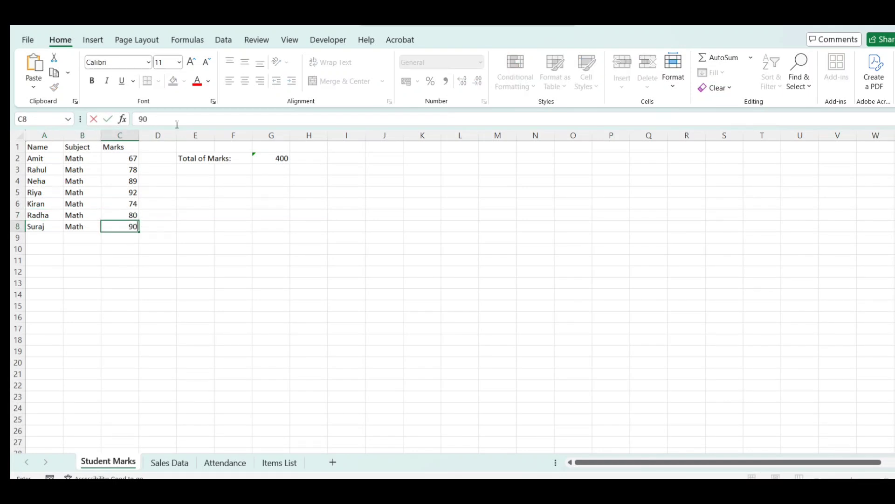
key("Return")
Step: Examine which marks cells the total formula in G2 refers to, leaving the formula as it is
key("Up")
key("Up")
key("Up")
key("Up")
key("Up")
key("Up")
key("Up")
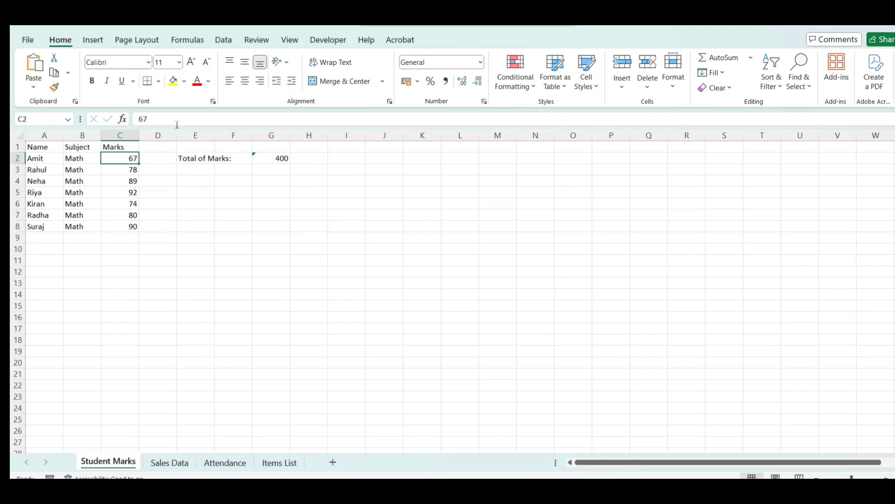
key("Right")
key("Right")
key("Right")
key("Right")
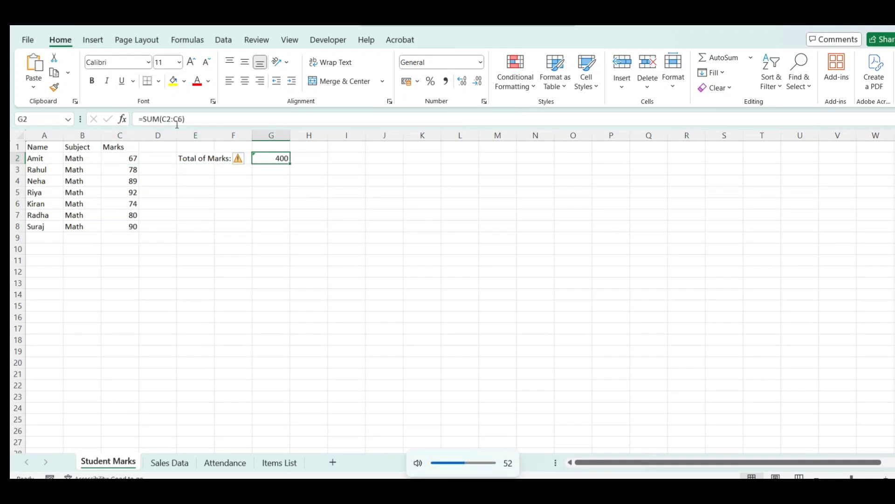
left_click(177, 122)
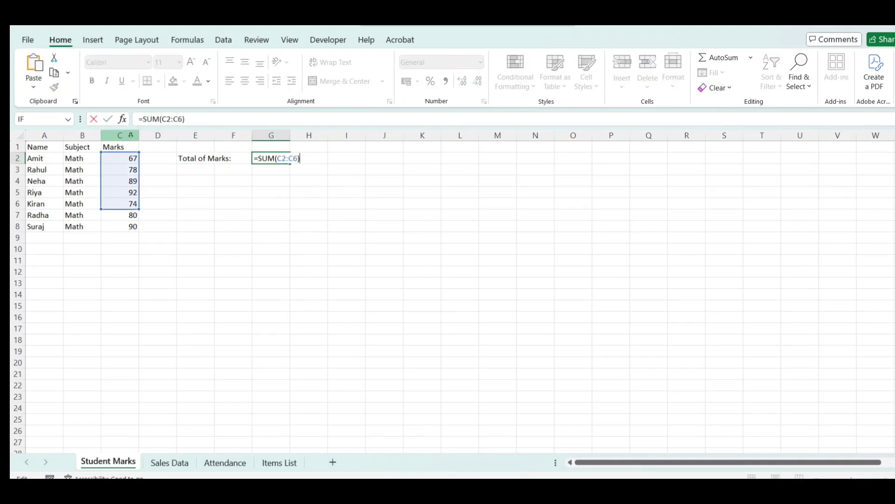
key("ctrl+Return")
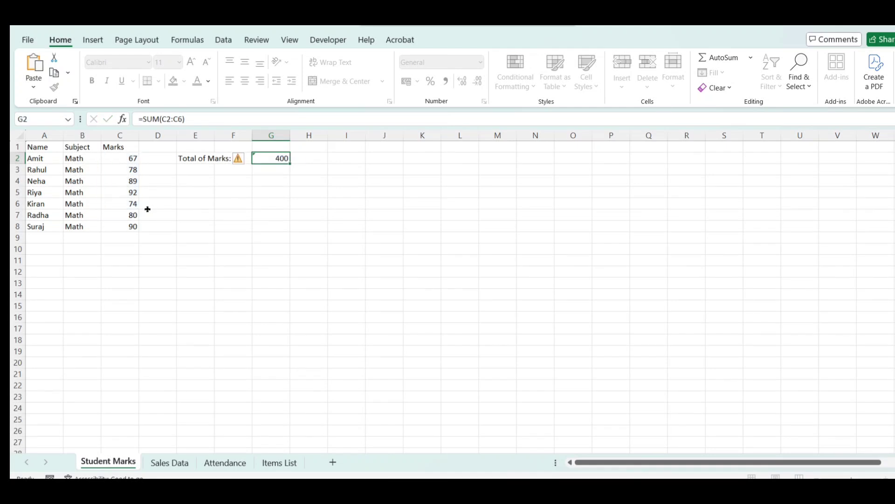
Step: Select the whole student data range A1:C8, including its headers, to review its extent
key("Left")
key("Left")
key("Left")
key("Left")
key("Left")
key("Left")
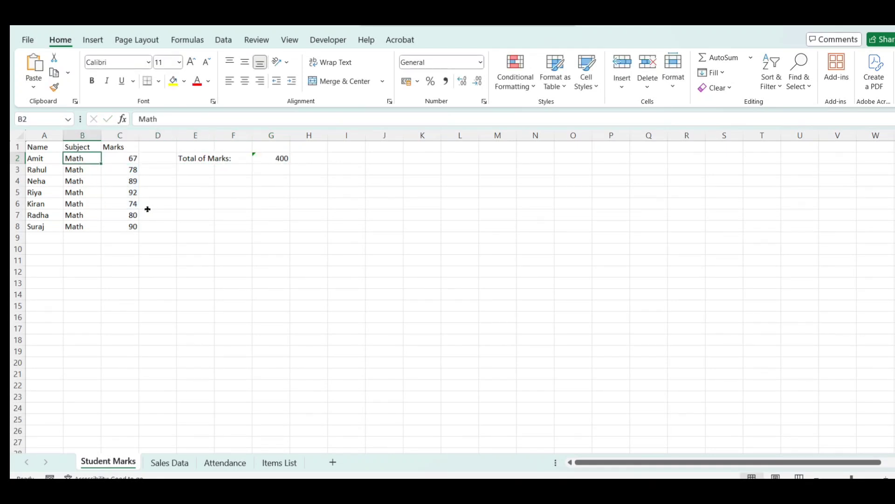
key("ctrl+a")
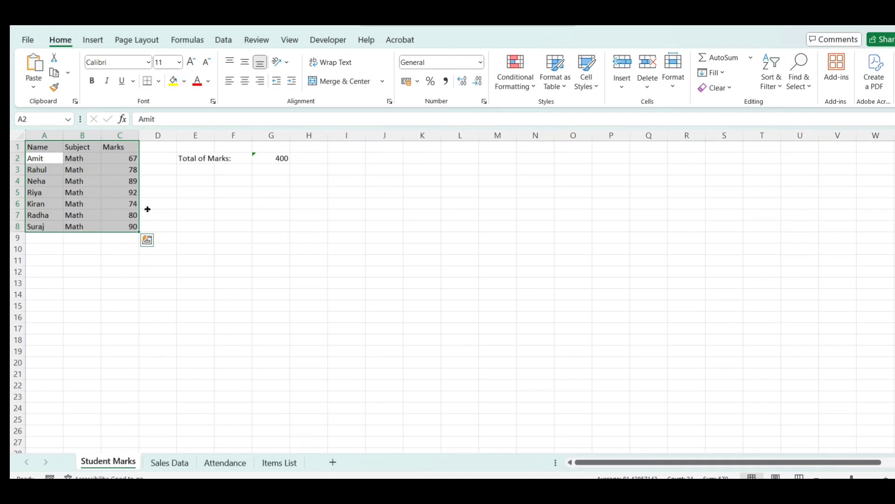
Step: Reopen the total formula in G2 to compare its referenced range with the full data
key("Right")
key("Right")
key("Right")
key("Right")
key("Right")
key("Right")
key("F2")
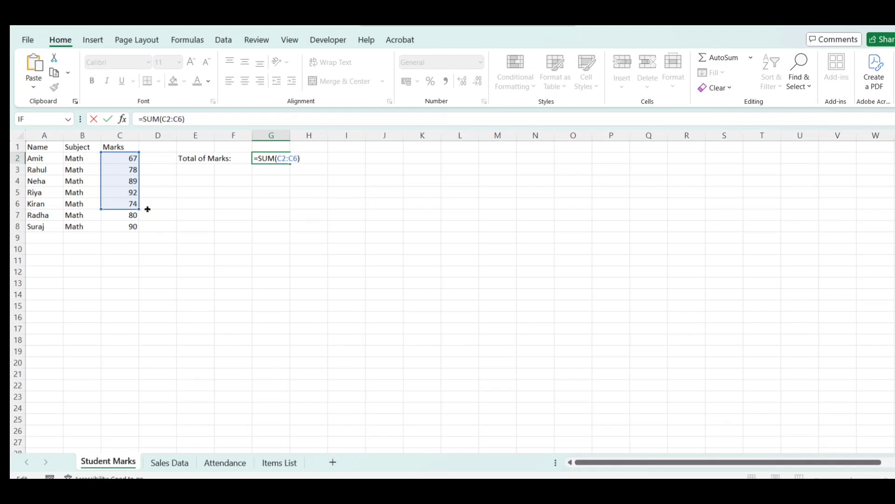
key("ctrl+Return")
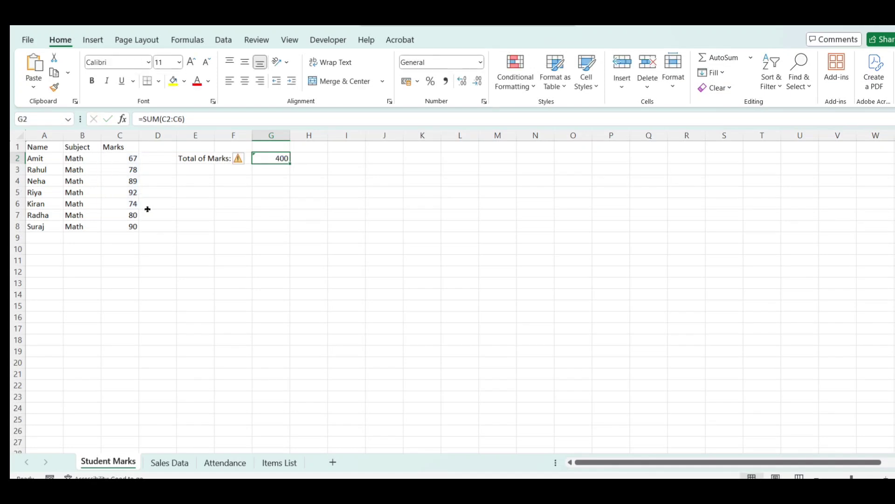
Step: Convert the student data range A1:C8 into a table with headers
key("Left")
key("Left")
key("Left")
key("Left")
key("Left")
key("Left")
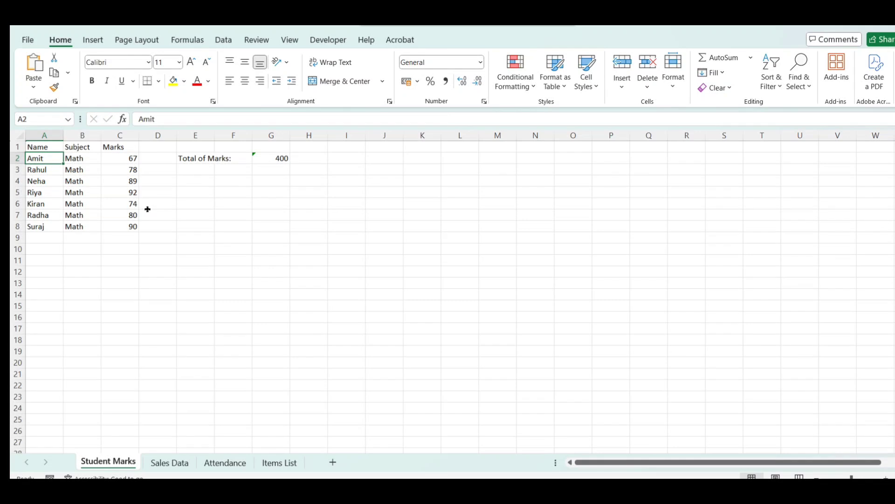
key("ctrl+t")
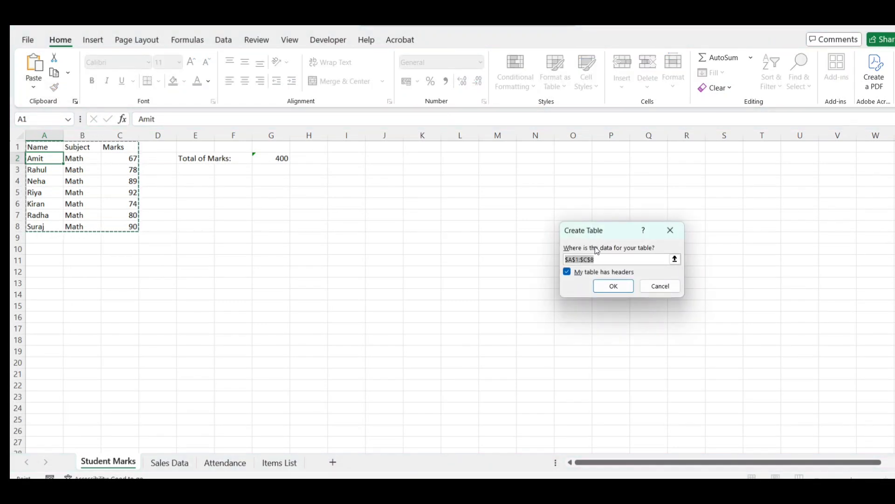
left_click(614, 288)
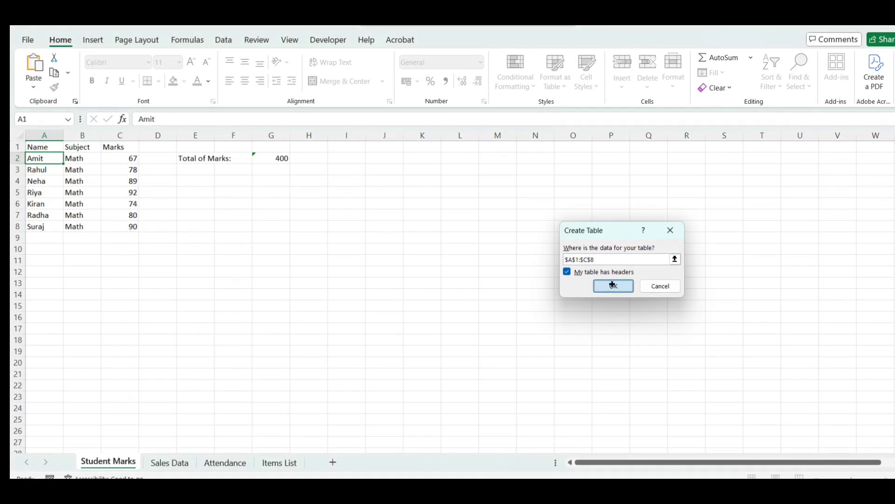
Step: Enter a SUM formula in G3 that totals the table's whole column, Table1[Marks]
left_click(276, 170)
type("=")
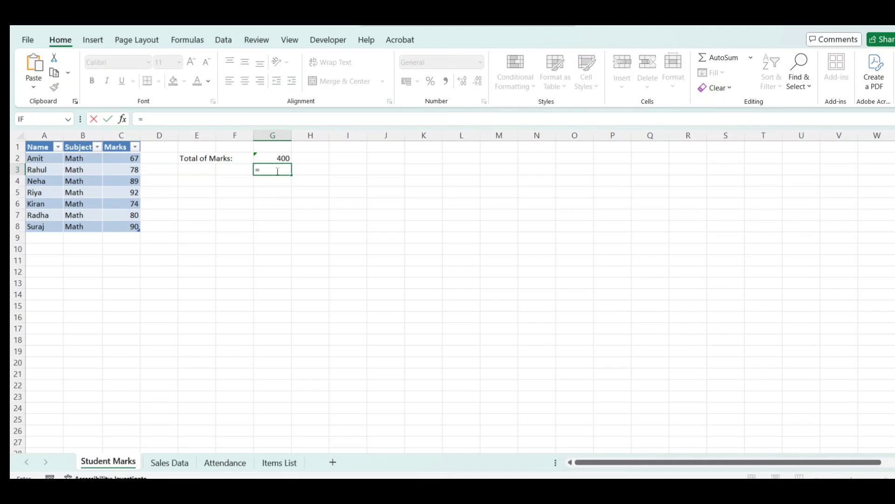
type("sum")
key("Tab")
key("Left")
key("Left")
key("Left")
key("Left")
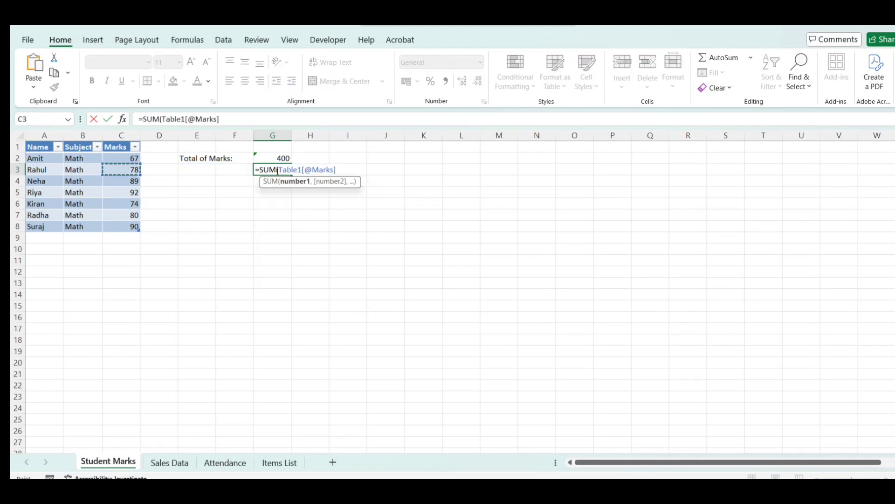
key("Up")
key("ctrl+shift+Down")
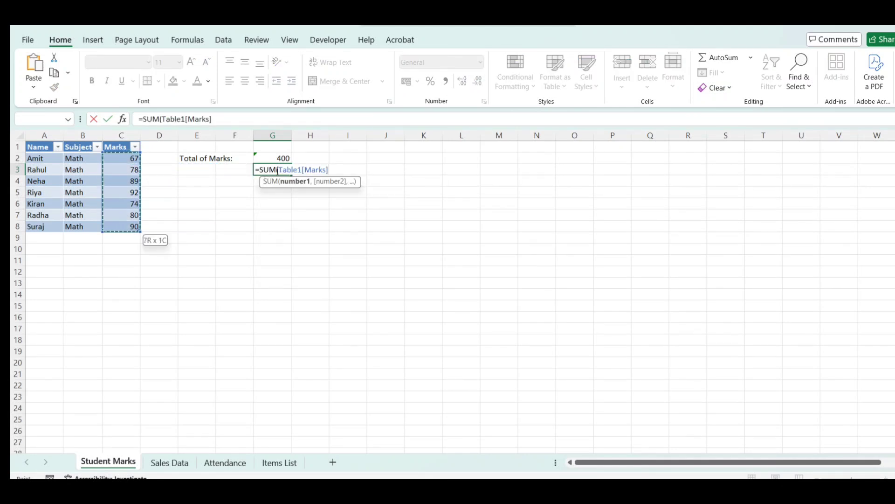
key("Return")
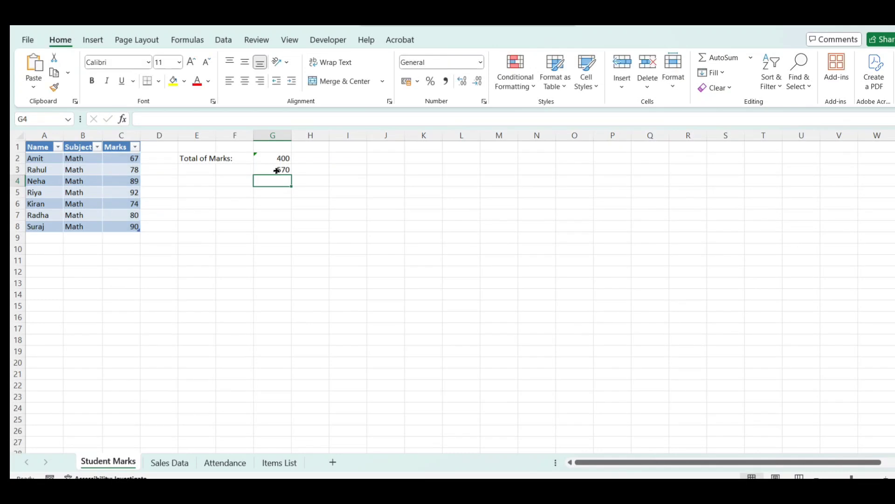
Step: Extend the table by filling its last record in row 8 down into row 9
key("Up")
key("Left")
key("Left")
key("Left")
key("Left")
key("Left")
key("Left")
key("ctrl+Down")
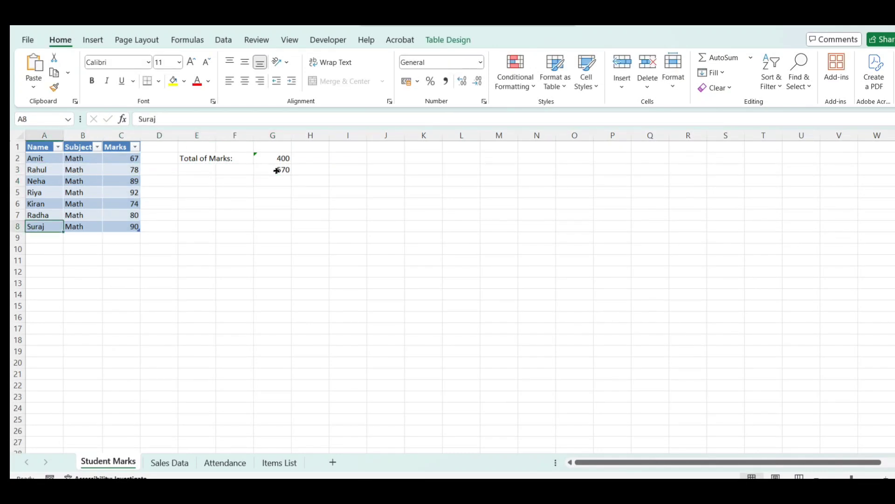
key("shift+Right")
key("shift+Right")
key("shift+Down")
key("ctrl+d")
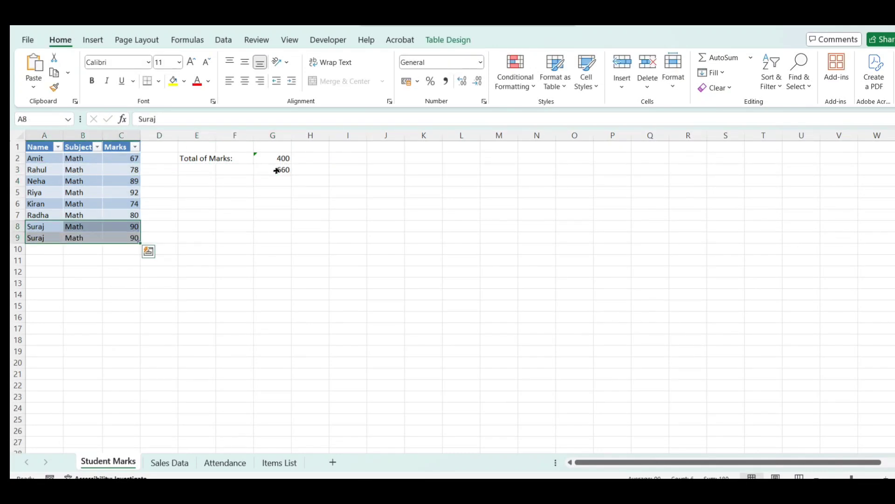
Step: Replace the student name in A9 with a different first name
key("Down")
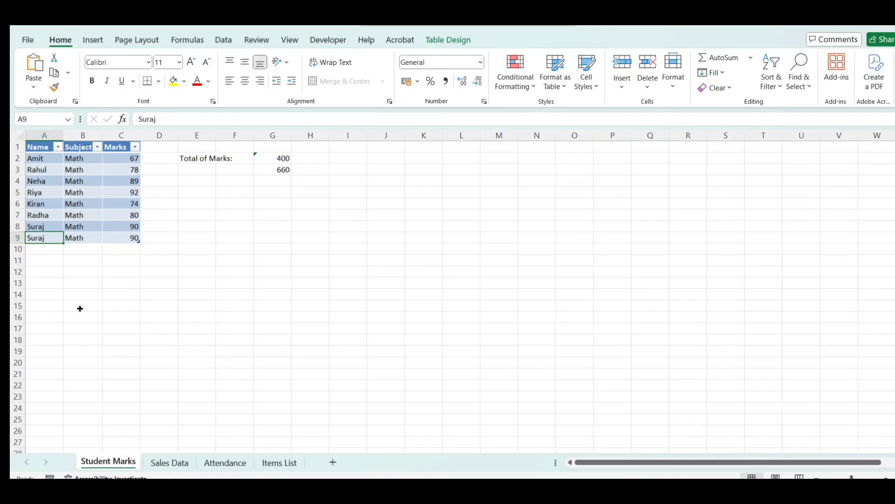
type("Ra")
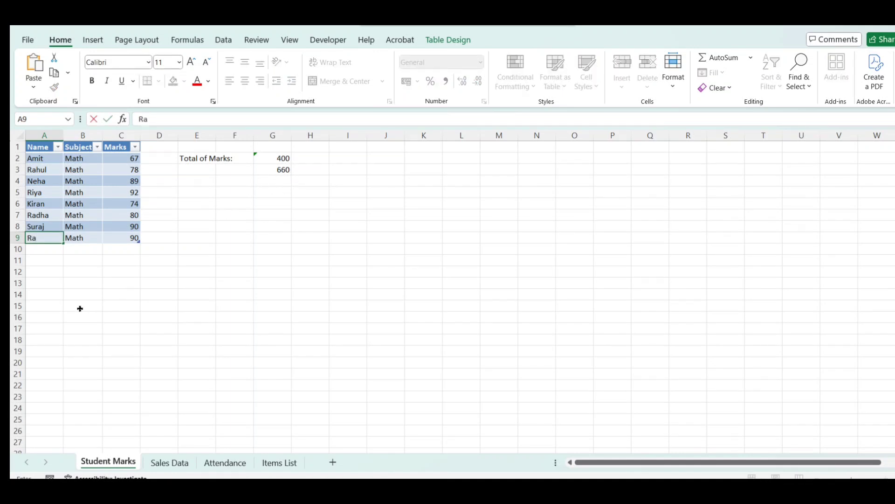
type("j")
key("Return")
key("Up")
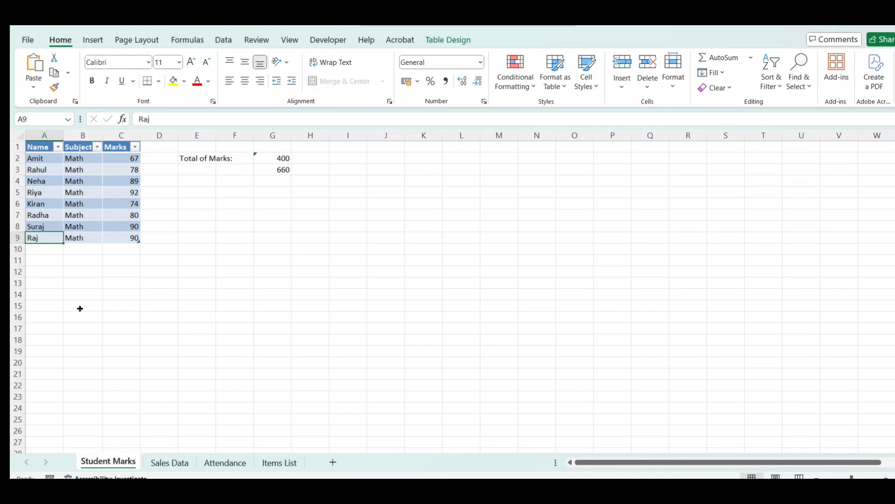
Step: Delete the whole of row 9 to remove the last student record
key("shift+Right")
key("shift+Right")
key("shift+space")
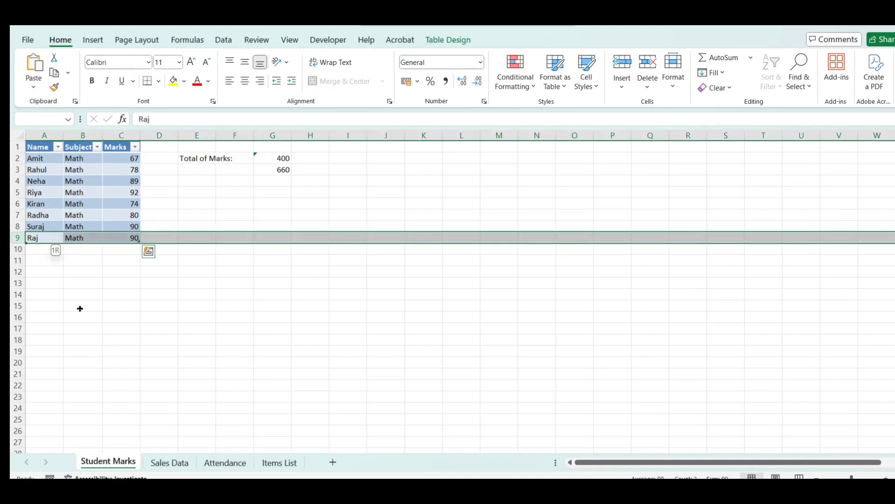
key("ctrl+minus")
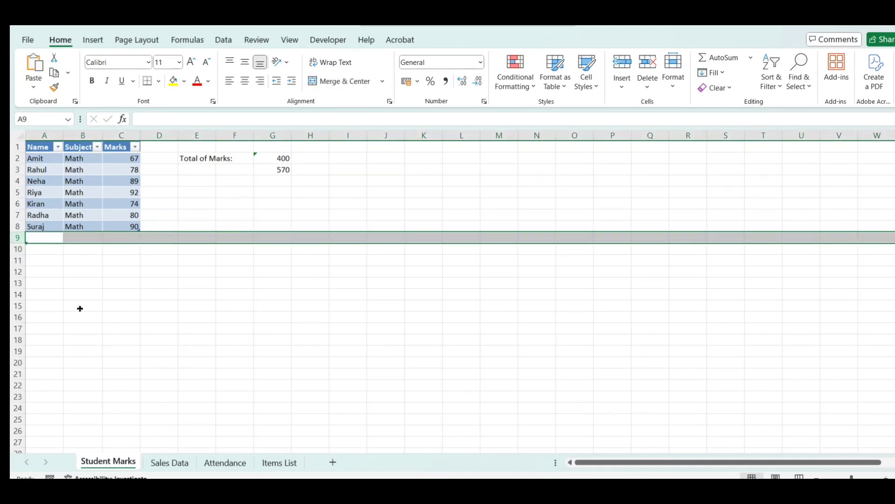
key("Up")
Step: Compare the table-based total formula in G3 with the fixed-range SUM formula in G2
left_click(268, 169)
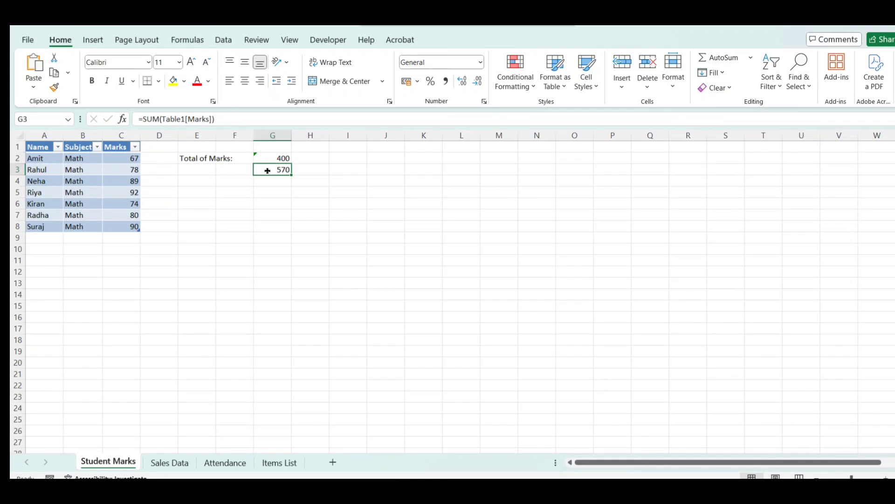
left_click(264, 157)
left_click(201, 114)
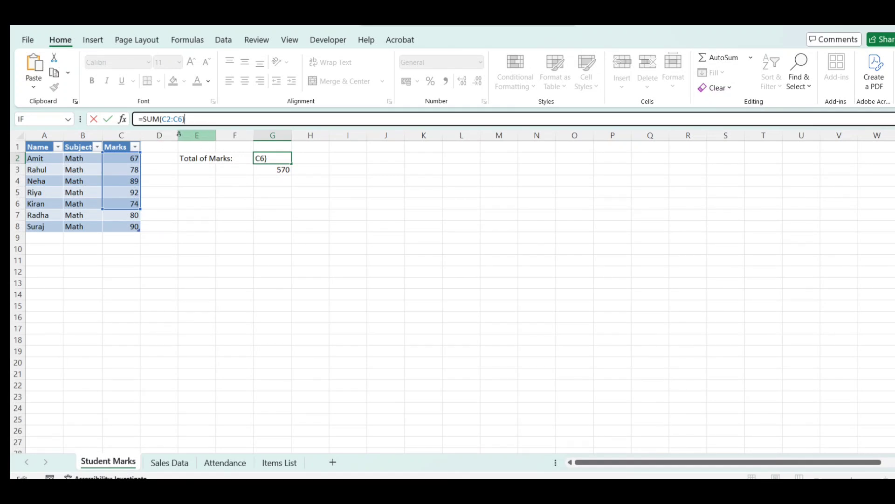
key("Escape")
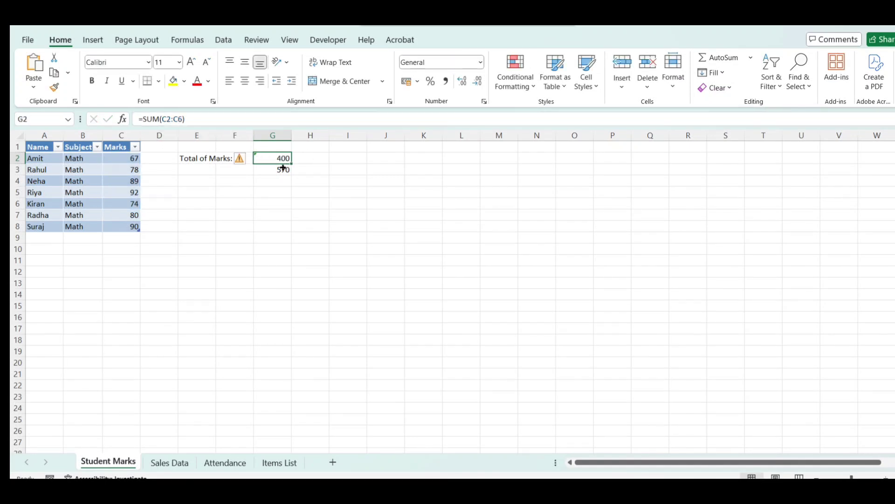
left_click(283, 168)
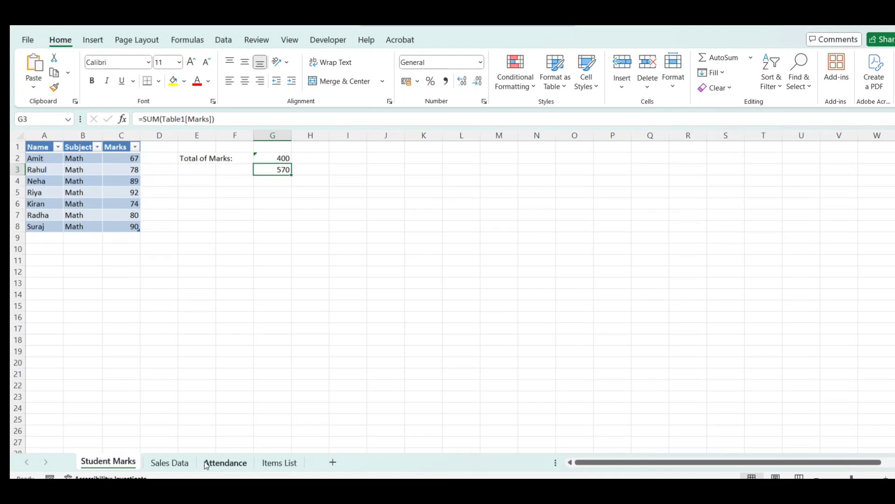
Step: On the Sales Data sheet, insert a PivotTable at I2 from A1:C6 with Product as rows and the sum of Sales as values
left_click(181, 464)
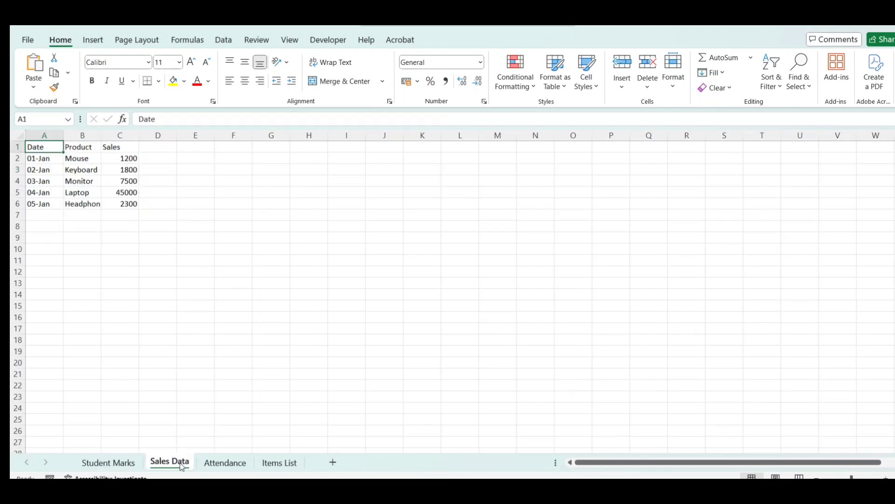
key("ctrl+a")
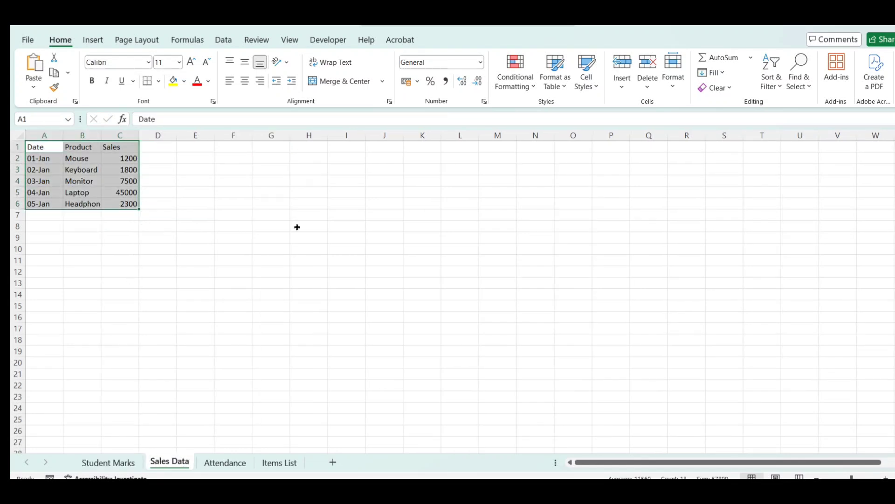
left_click(87, 43)
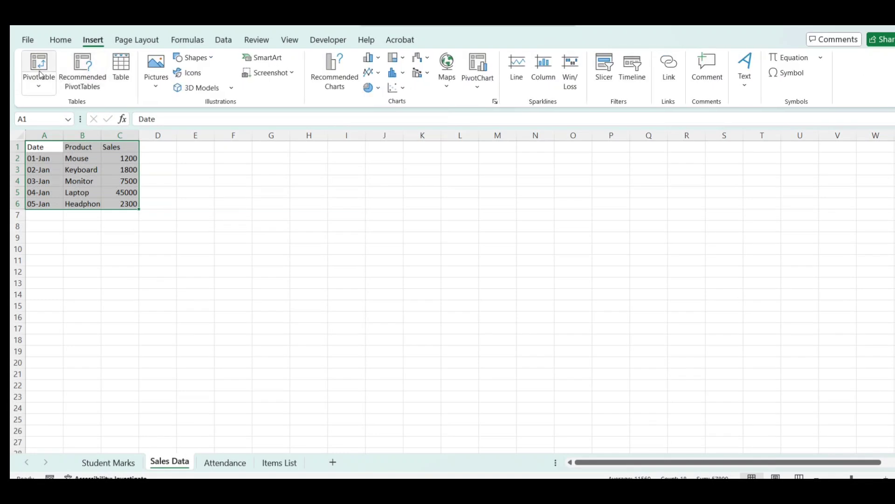
left_click(39, 66)
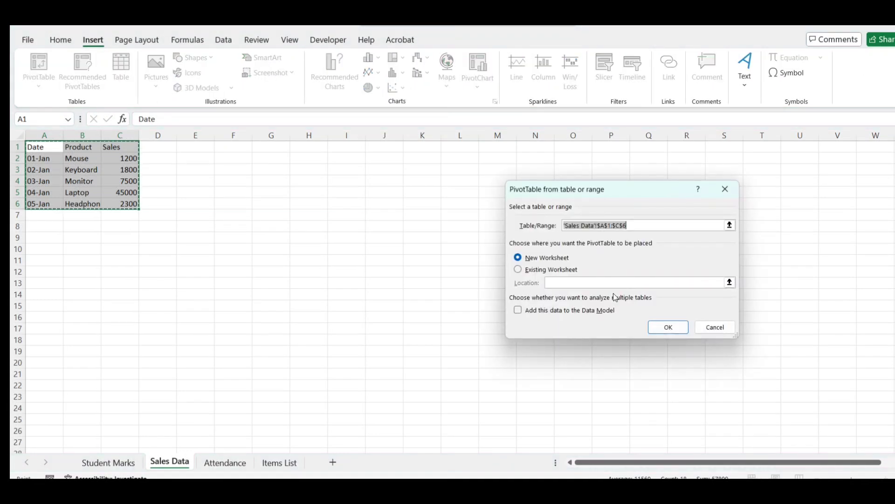
left_click(518, 269)
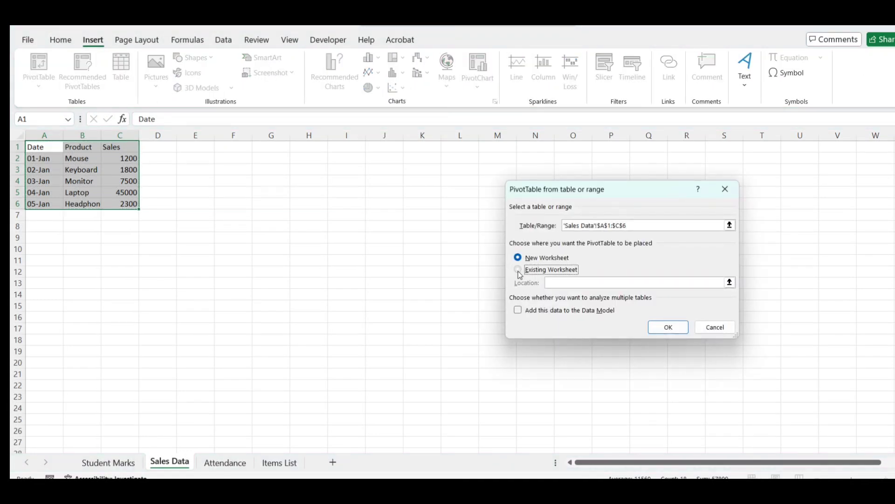
left_click(349, 155)
left_click(668, 328)
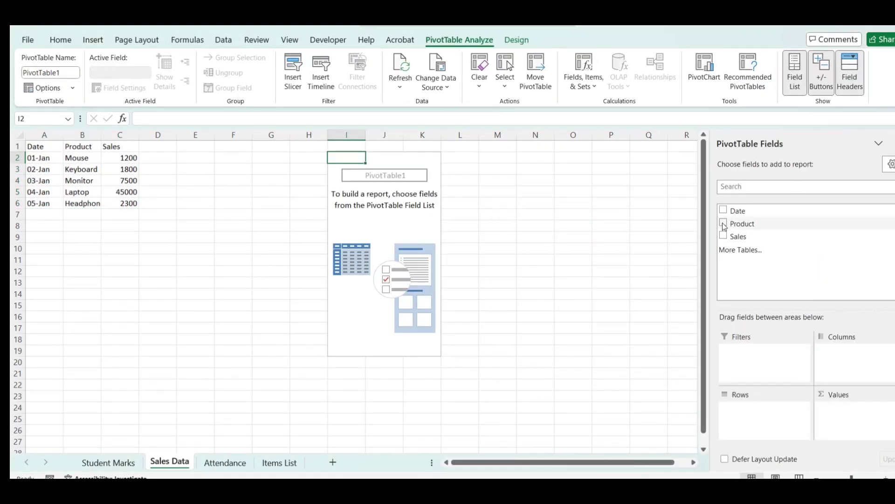
left_click_drag(723, 226, 764, 410)
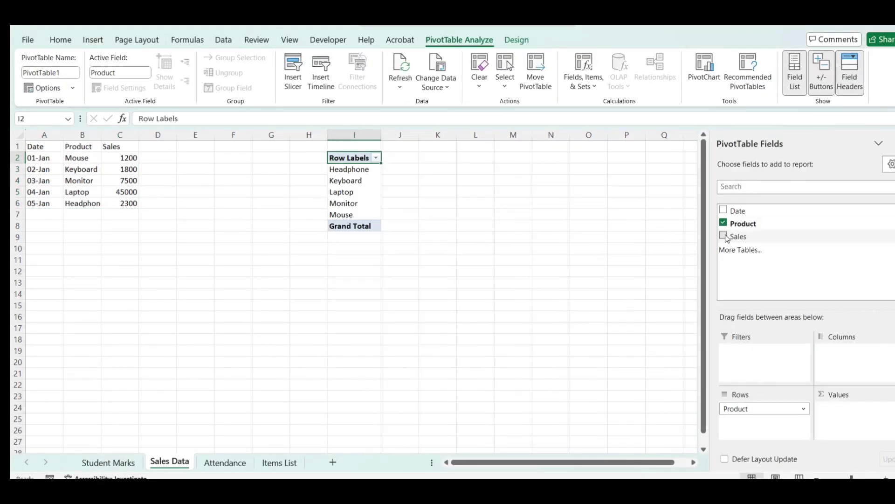
left_click_drag(727, 237, 858, 426)
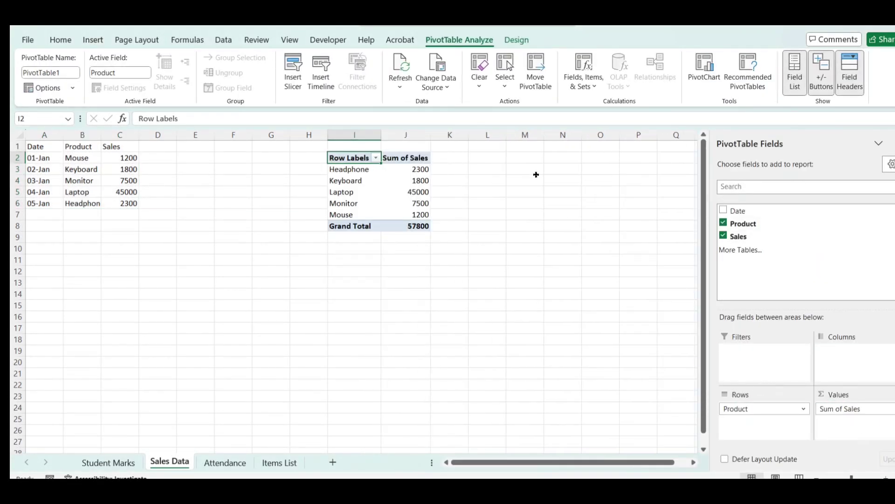
Step: Fill the last sales record in row 6 down into row 7 across columns A to C
left_click(41, 201)
key("shift+Down")
key("shift+Right")
key("shift+Right")
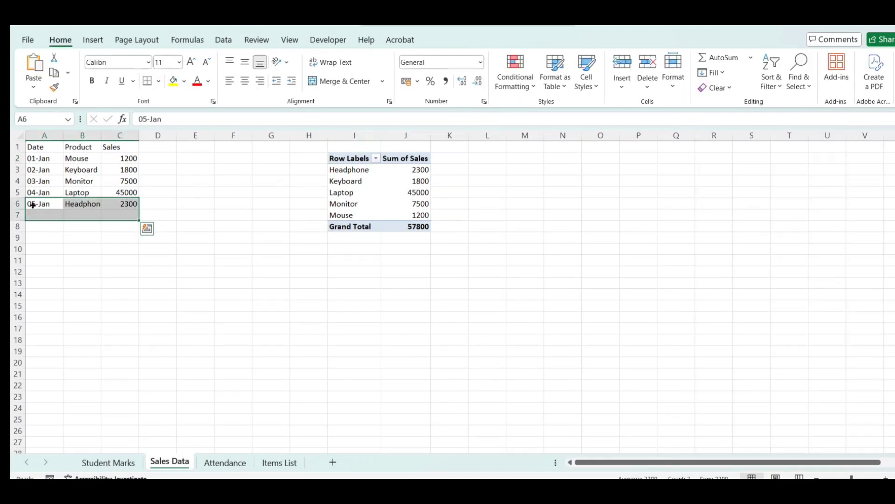
key("ctrl+d")
key("Down")
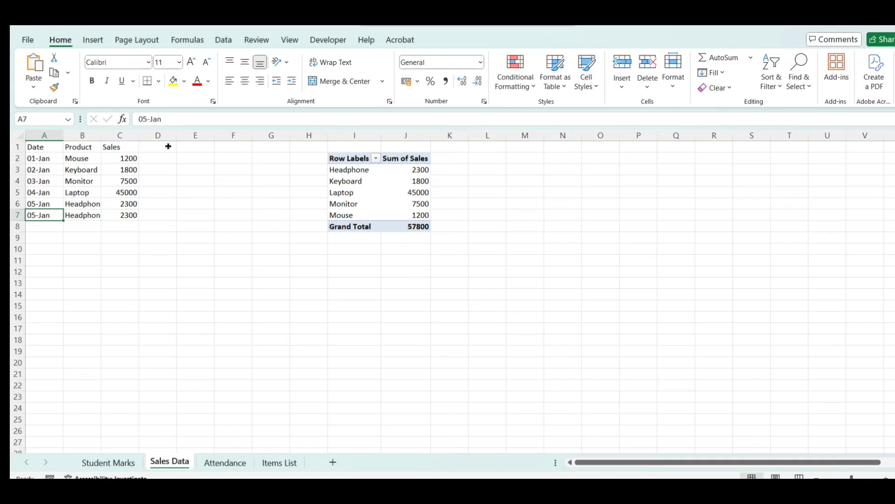
Step: Set the sales amount of the added record in C7 to 5000
key("Down")
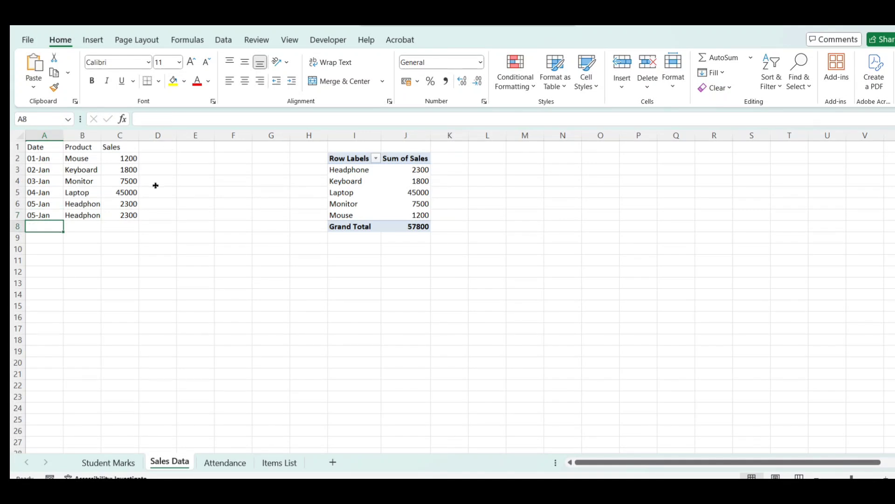
key("Up")
key("Right")
key("Right")
type("5")
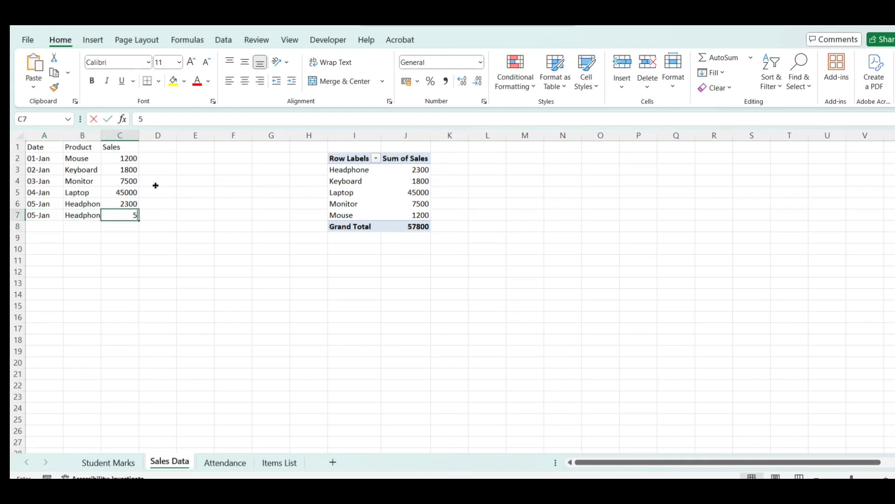
type("000")
key("Return")
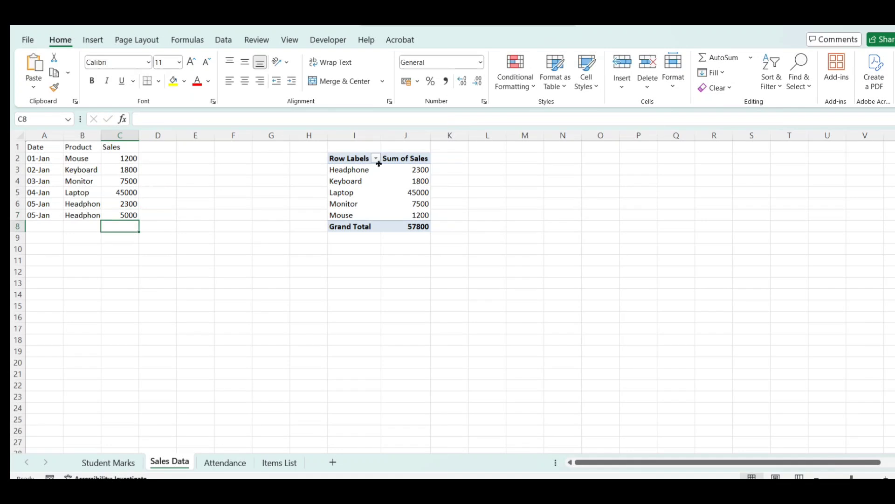
Step: Refresh the PivotTable and check the Headphone sum in J3
left_click(367, 182)
right_click(368, 182)
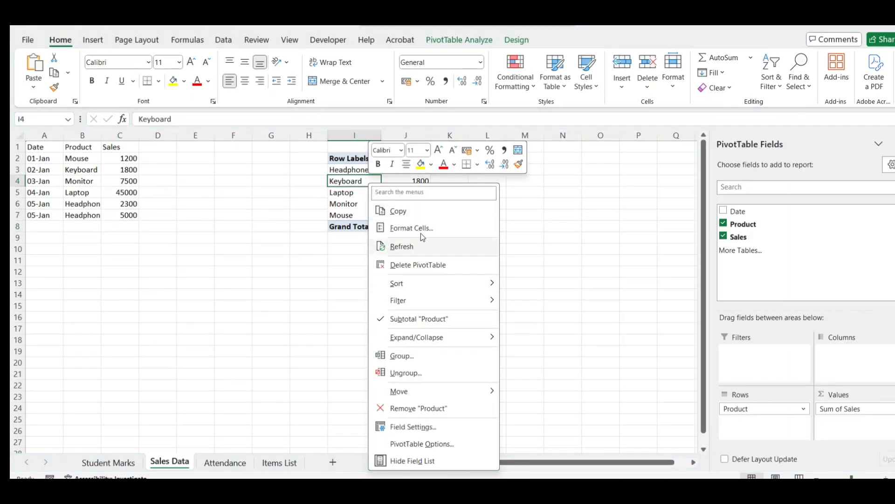
left_click(402, 246)
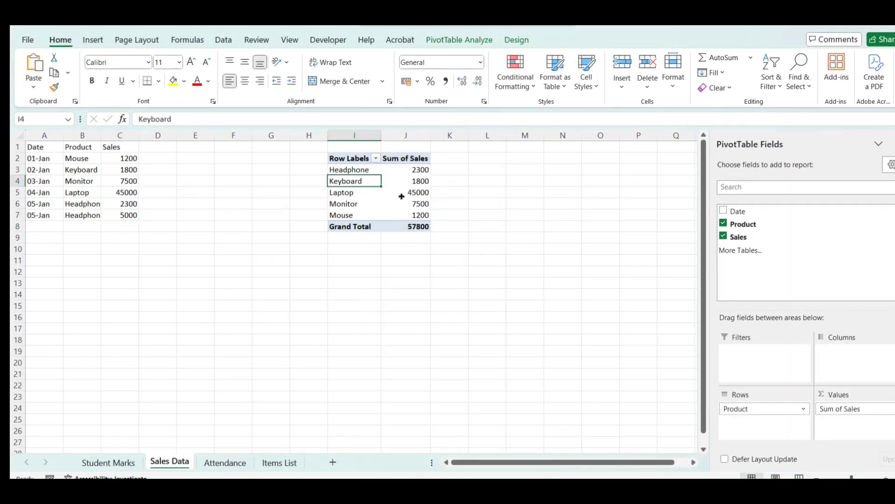
left_click(413, 173)
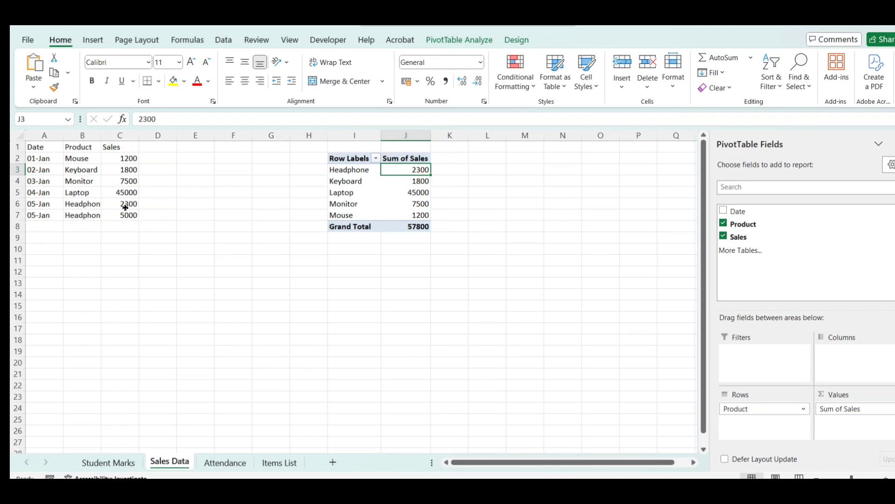
Step: Check which source range the PivotTable uses and leave the data source as it is
key("alt+j")
key("t")
key("i")
key("d")
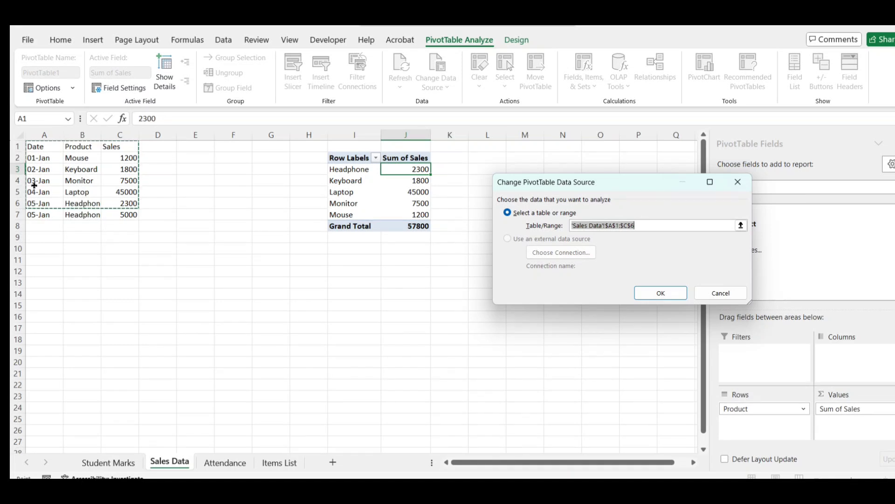
key("Return")
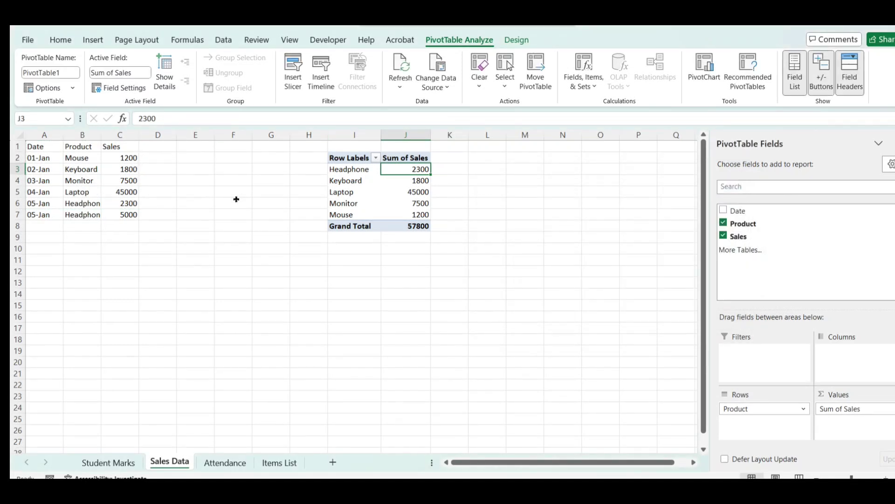
Step: Look back at the table-based total on the Student Marks sheet and return to the Sales Data sheet
left_click(71, 191)
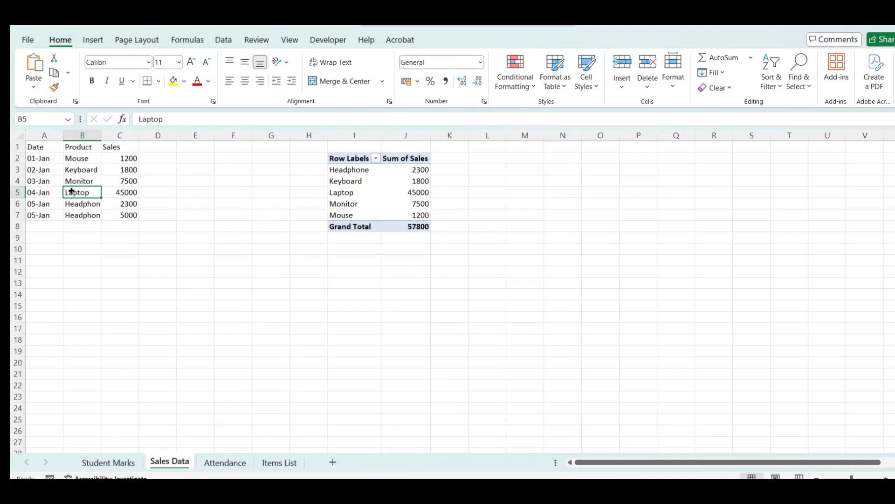
left_click(108, 462)
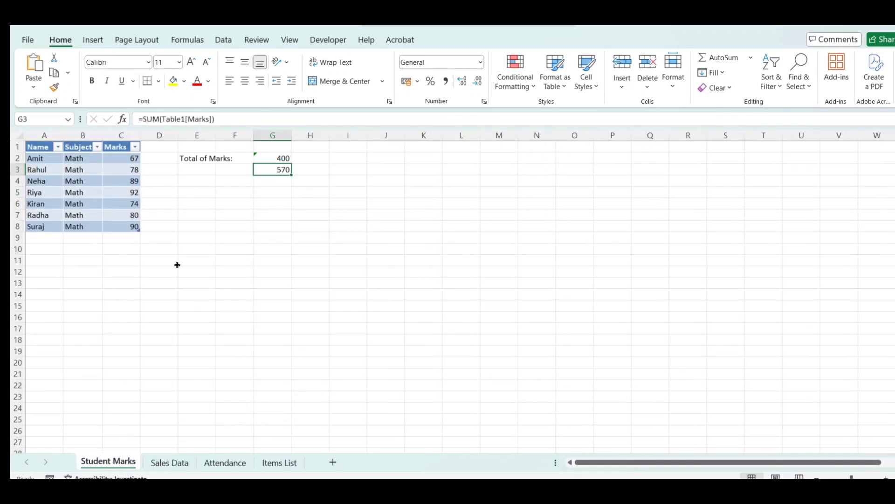
left_click(182, 467)
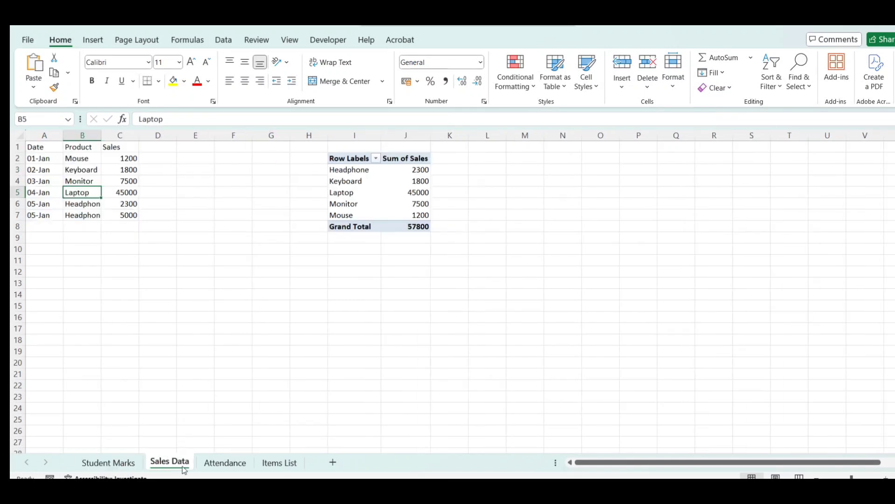
Step: Go through the records in the Date column down to the last entry in row 7
left_click(76, 258)
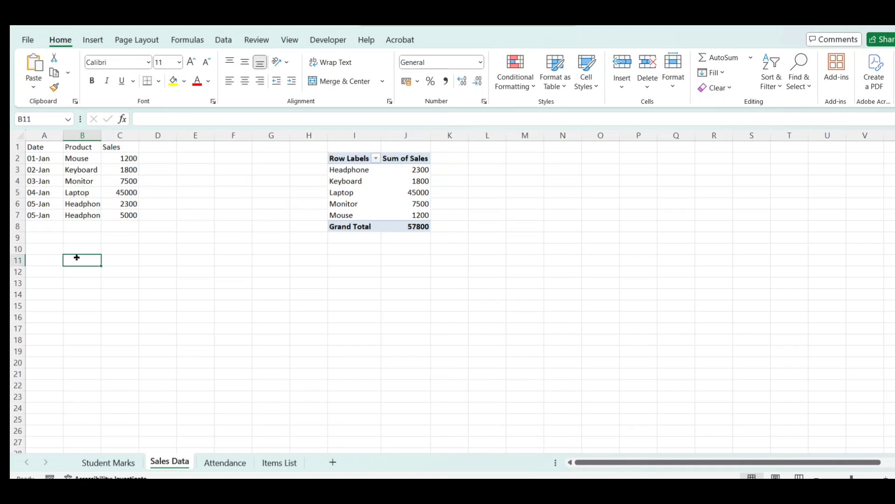
key("ctrl+Home")
key("Down")
key("Down")
key("Down")
key("Down")
key("Down")
key("Down")
key("Down")
key("Down")
key("Down")
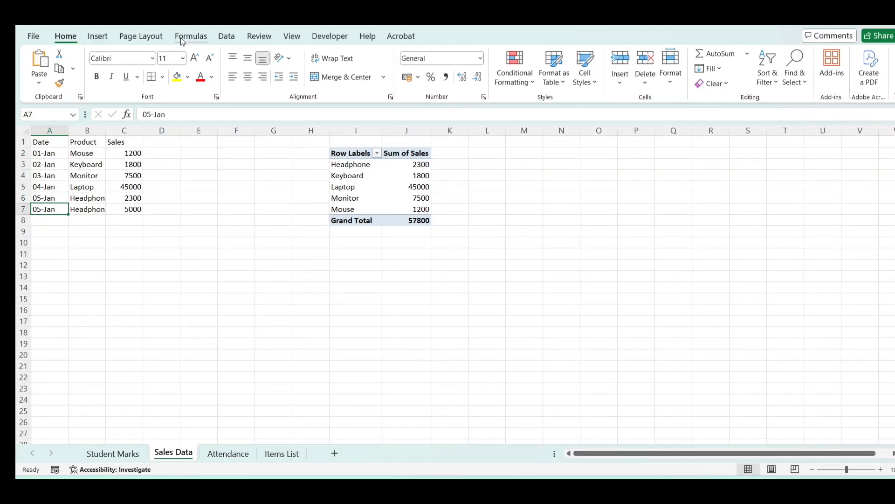
Step: Start an OFFSET formula in B11 with $A$1 as the reference, leaving the rows and cols arguments empty
key("Right")
key("Down")
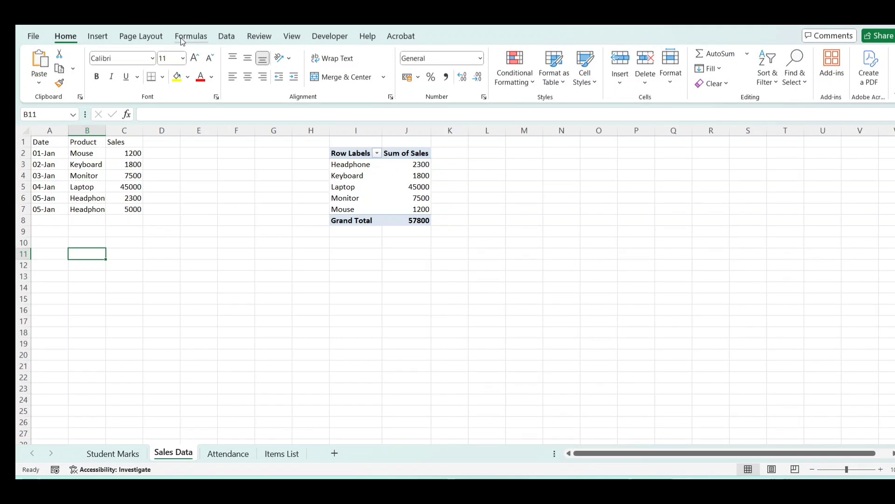
type("=OFFSET(")
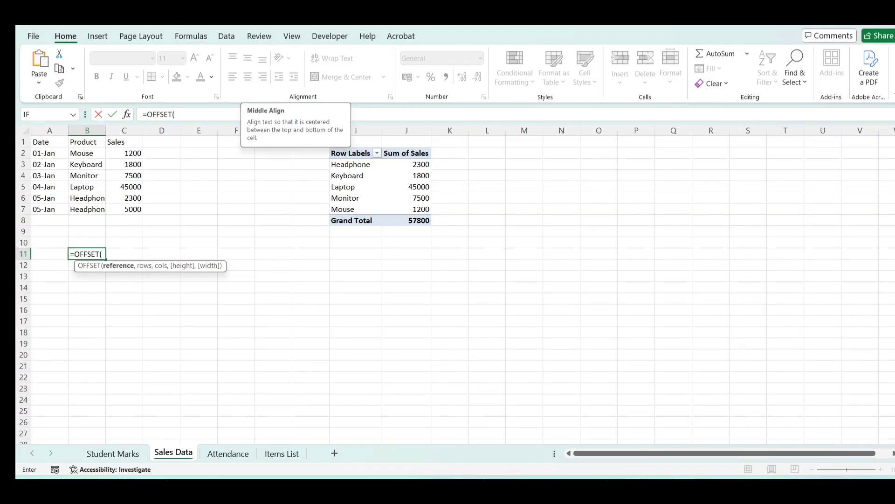
left_click(51, 142)
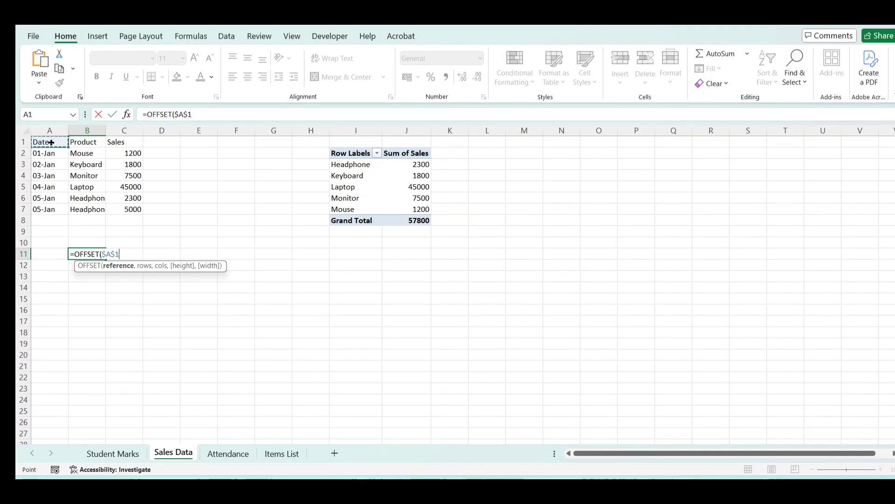
type(",")
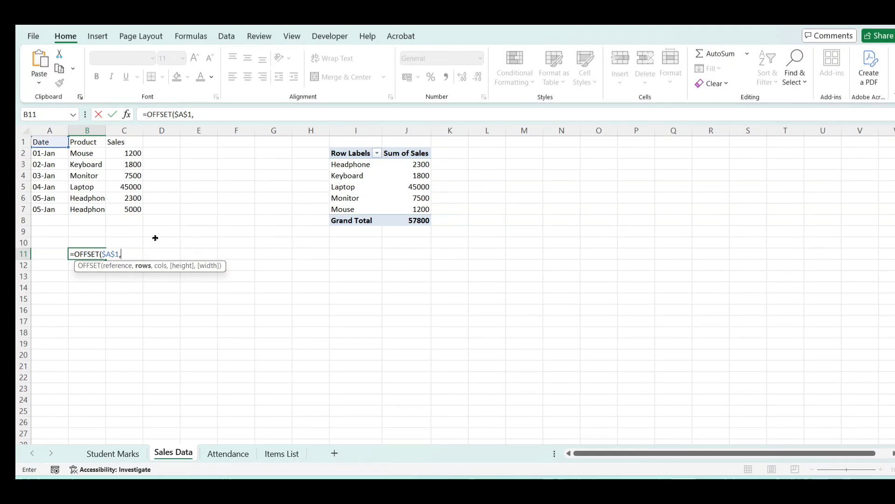
type(",")
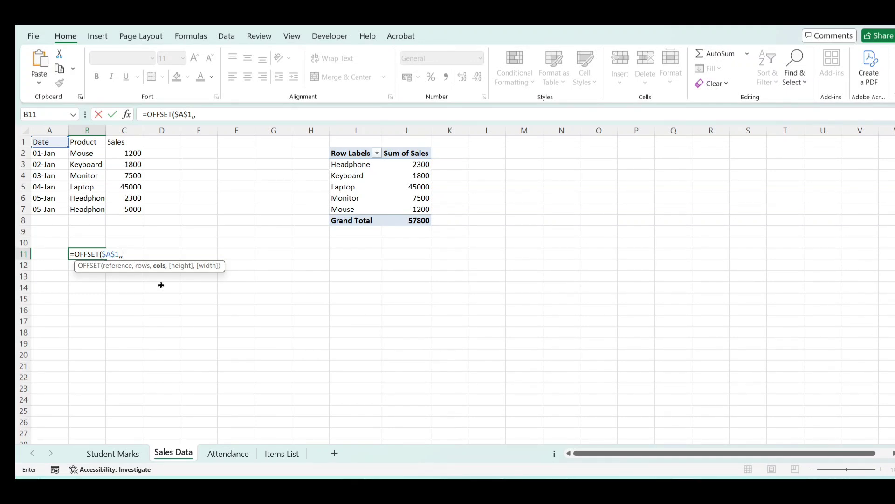
type(",")
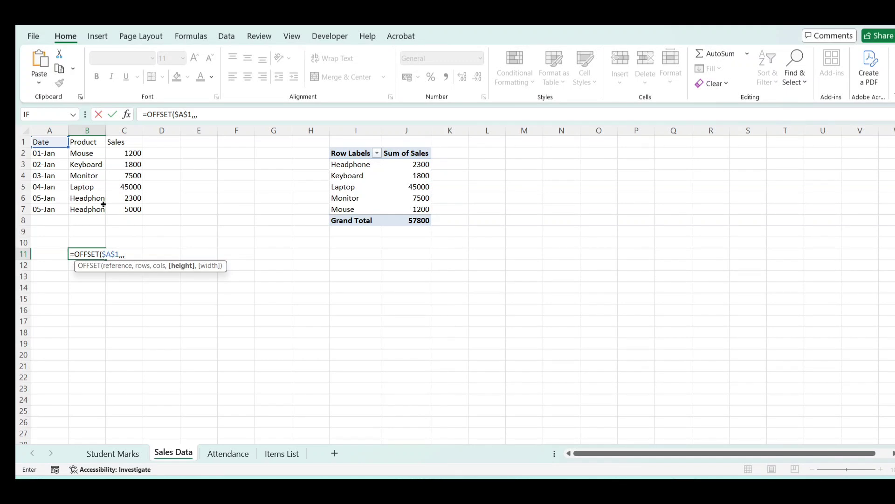
Step: Add COUNTA($A:$A) as the height argument of the OFFSET formula
type("cou")
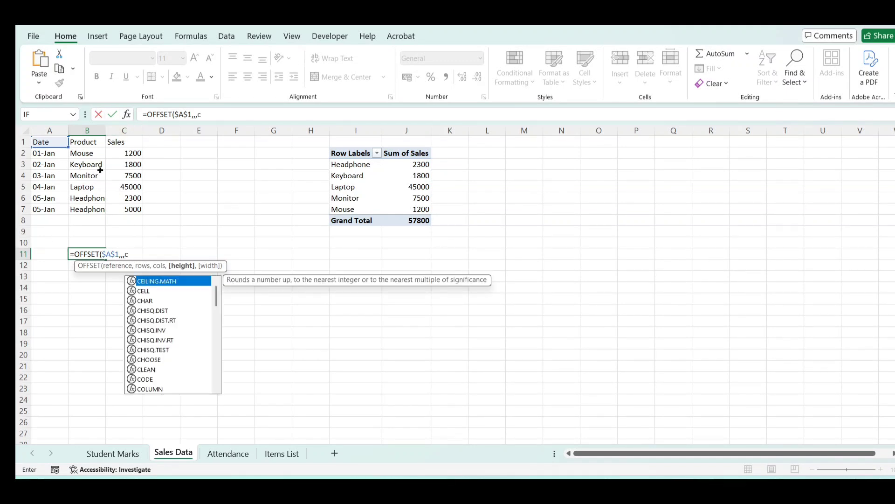
key("Down")
key("Down")
key("Up")
key("Tab")
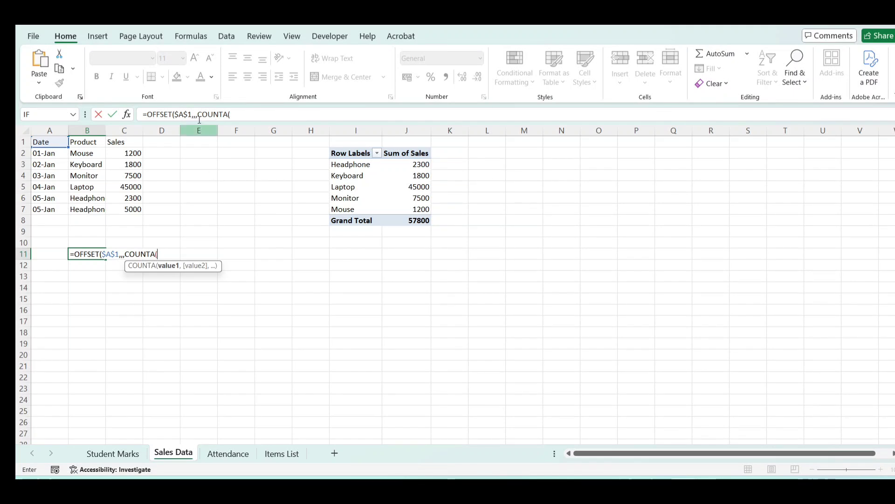
left_click(56, 129)
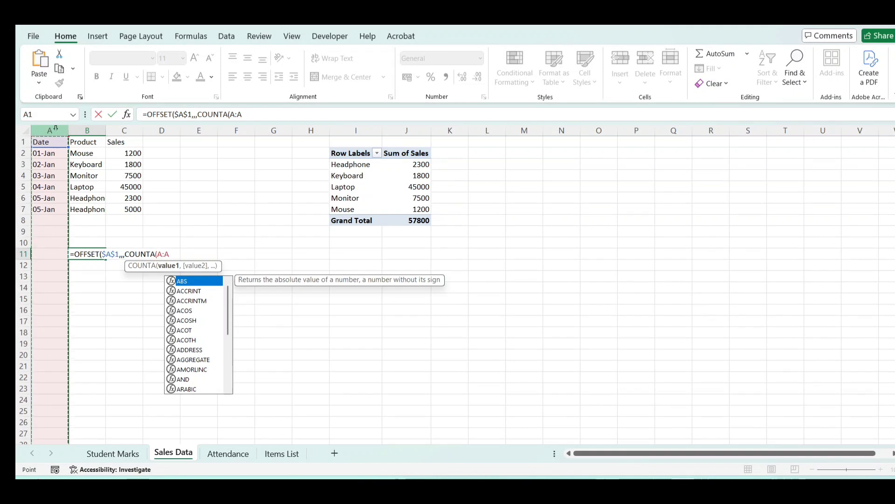
key("F4")
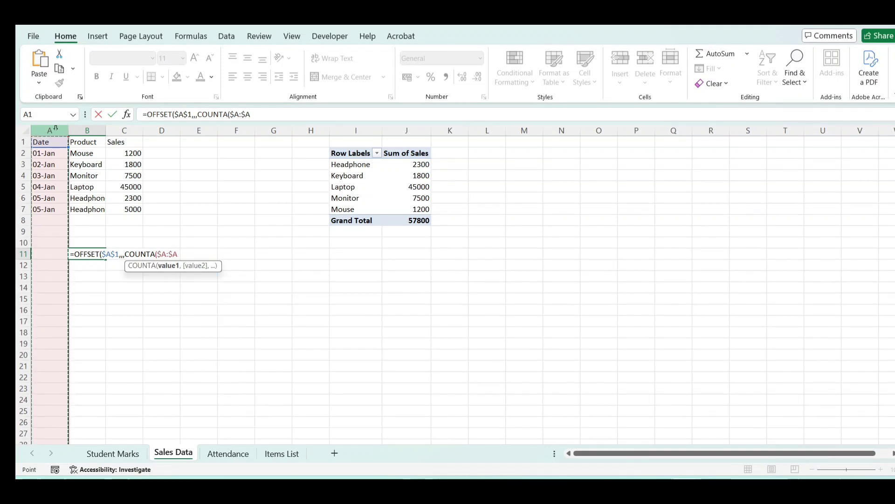
type(")")
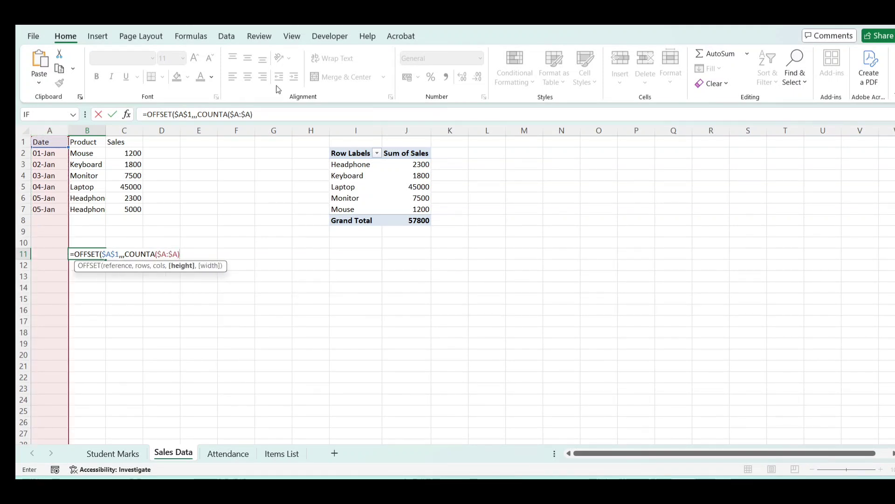
Step: Add COUNTA($1:$1) as the width argument and enter the completed OFFSET formula in B11
type(",coun")
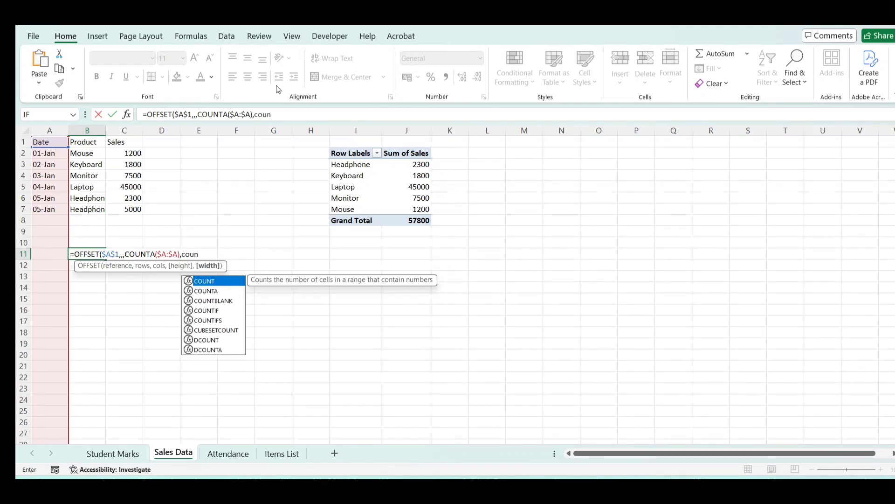
key("Down")
key("Tab")
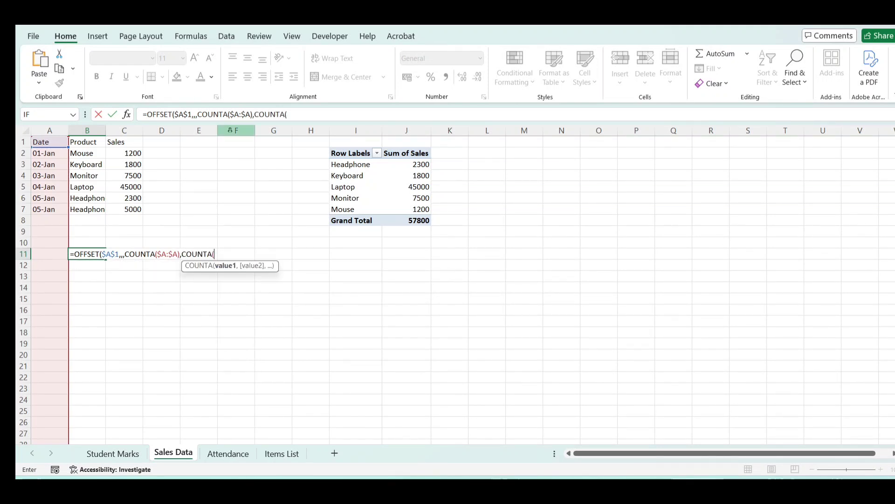
left_click(24, 142)
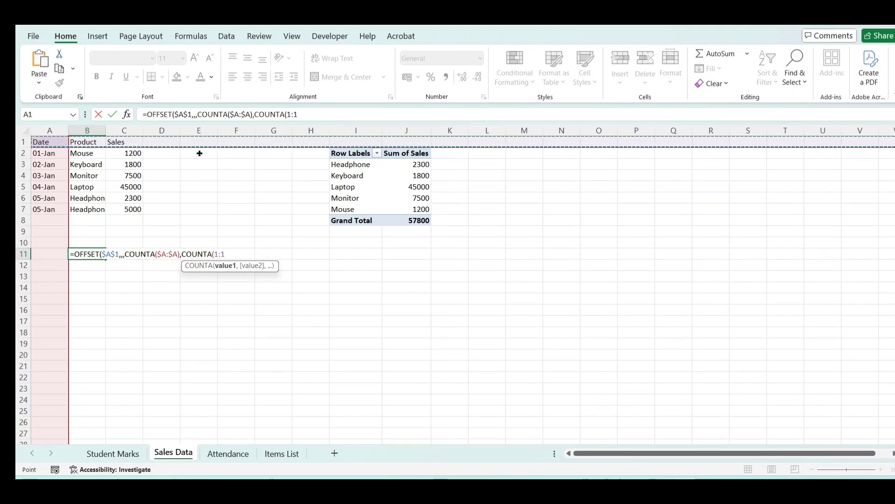
key("F4")
type("))")
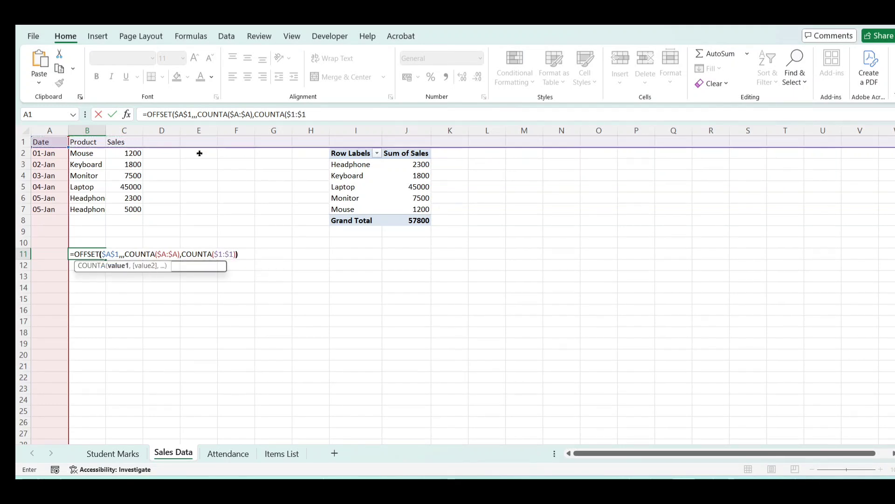
key("ctrl+Return")
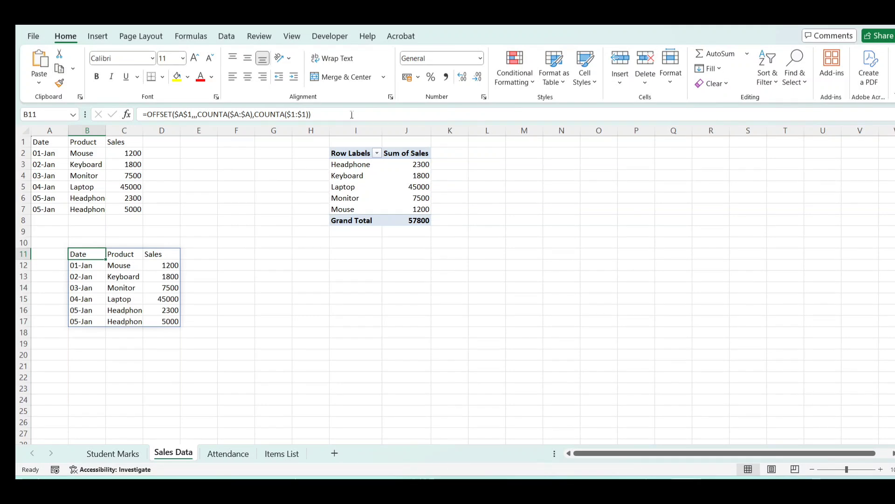
Step: Copy the OFFSET formula text from B11 and start a new defined name called DataRange with workbook scope
left_click_drag(351, 115, 142, 114)
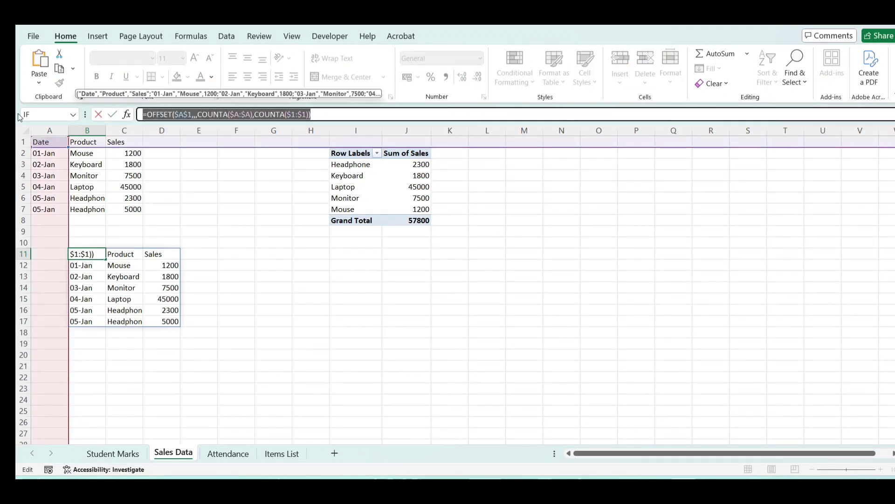
key("Escape")
left_click(191, 37)
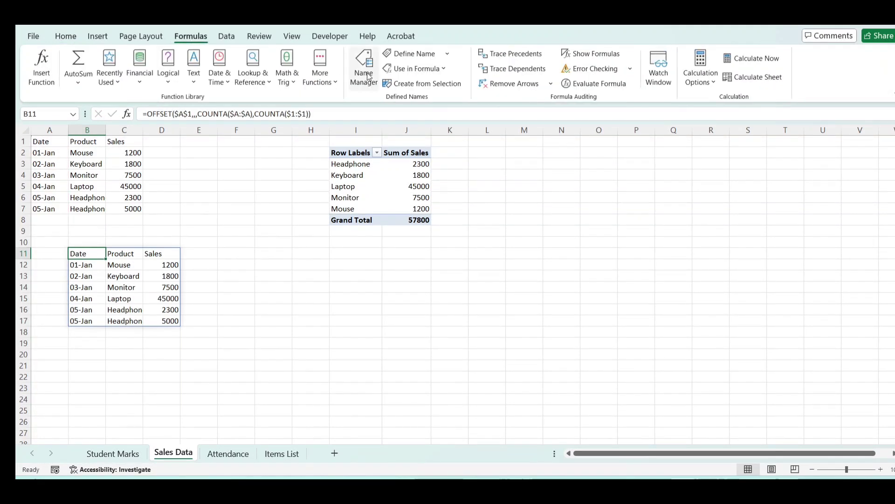
left_click(363, 65)
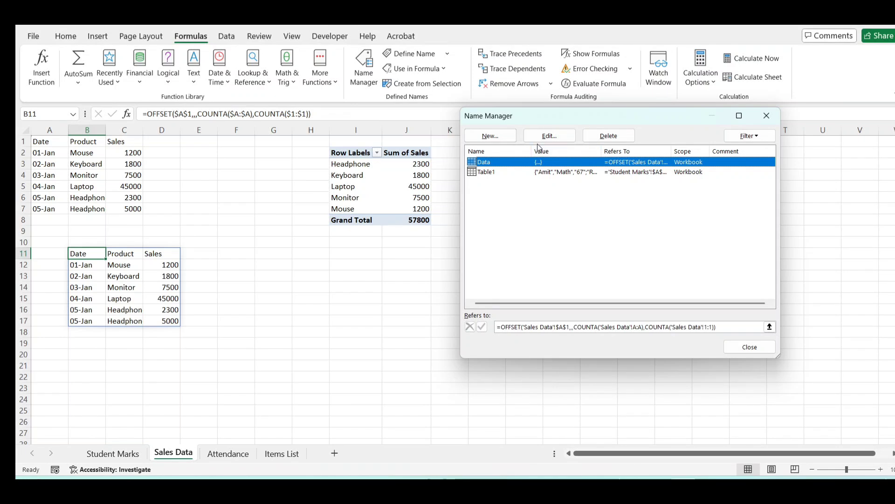
left_click(490, 135)
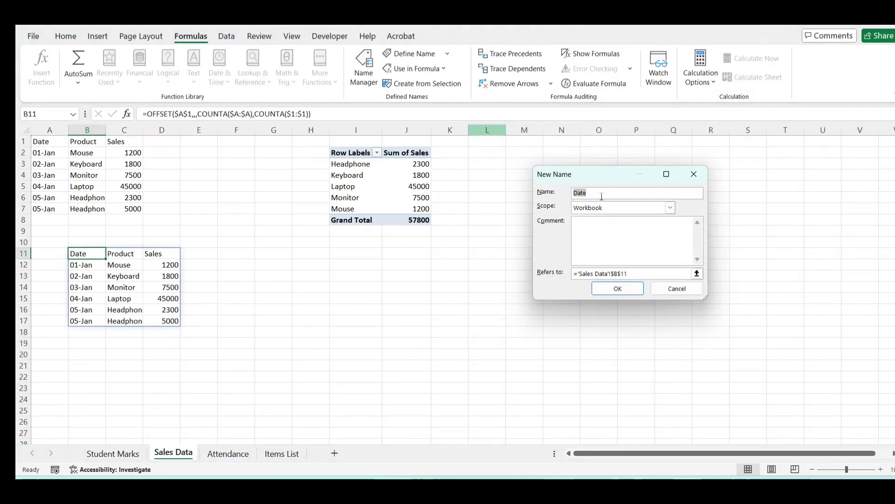
type("Range")
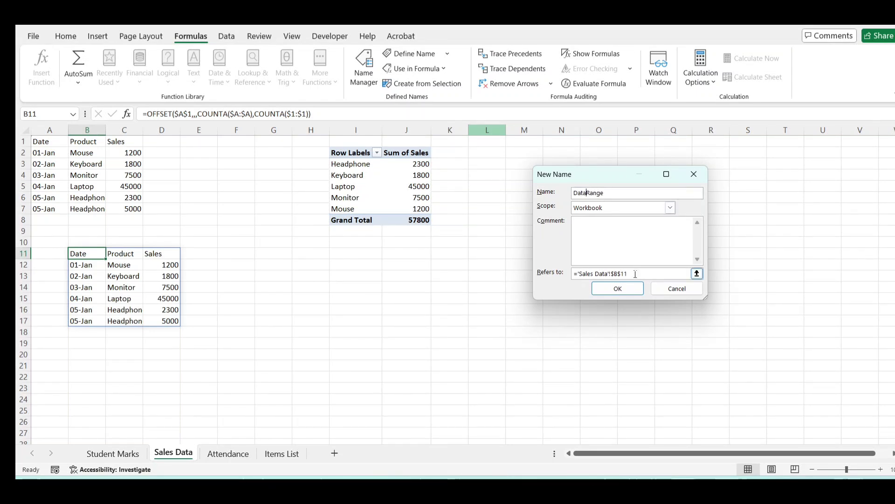
Step: Make DataRange refer to =OFFSET($A$1,,,COUNTA($A:$A),COUNTA($1:$1)), save the name and close the Name Manager
left_click(635, 274)
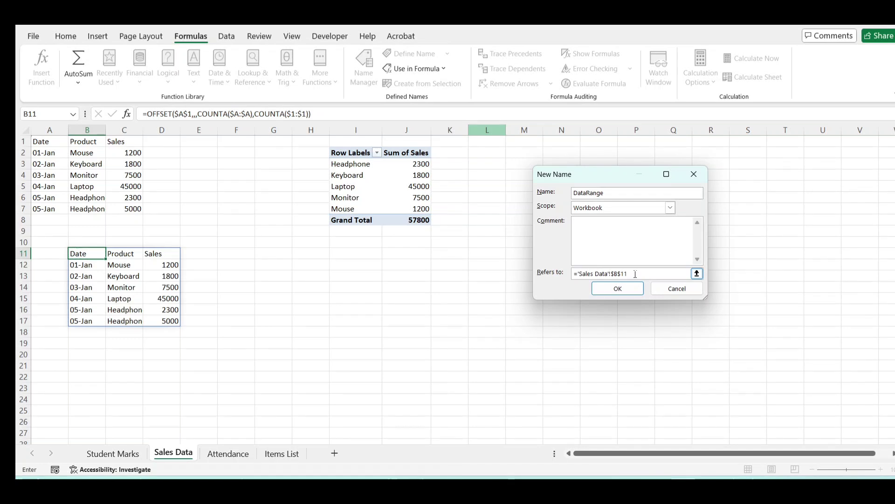
double_click(635, 273)
key("BackSpace")
key("BackSpace")
key("BackSpace")
key("BackSpace")
key("BackSpace")
key("BackSpace")
key("BackSpace")
key("BackSpace")
key("BackSpace")
key("BackSpace")
key("BackSpace")
key("BackSpace")
key("BackSpace")
key("BackSpace")
key("BackSpace")
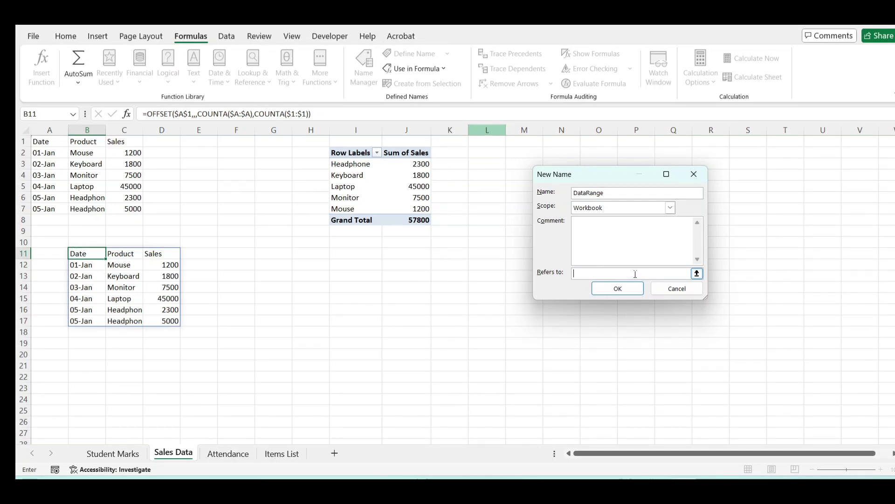
type("=OFFSET($A$1,,,COUNTA($A:$A),COUNTA($1:$1))")
left_click(619, 288)
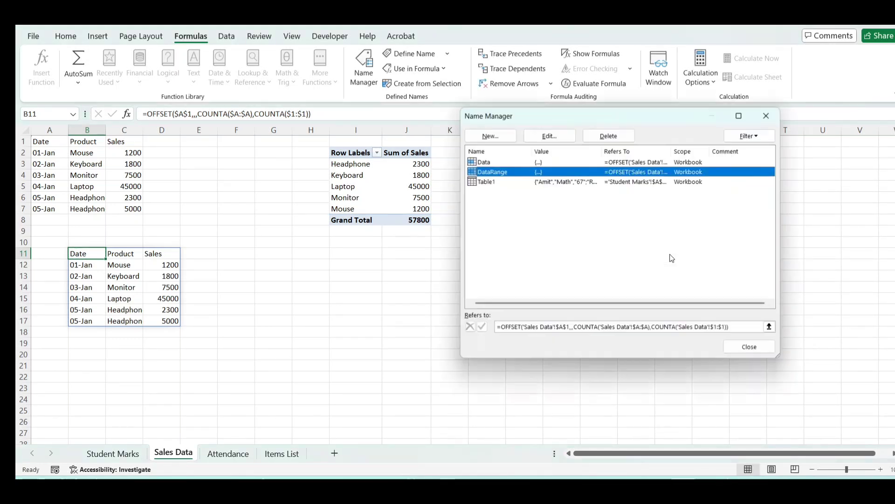
left_click(746, 326)
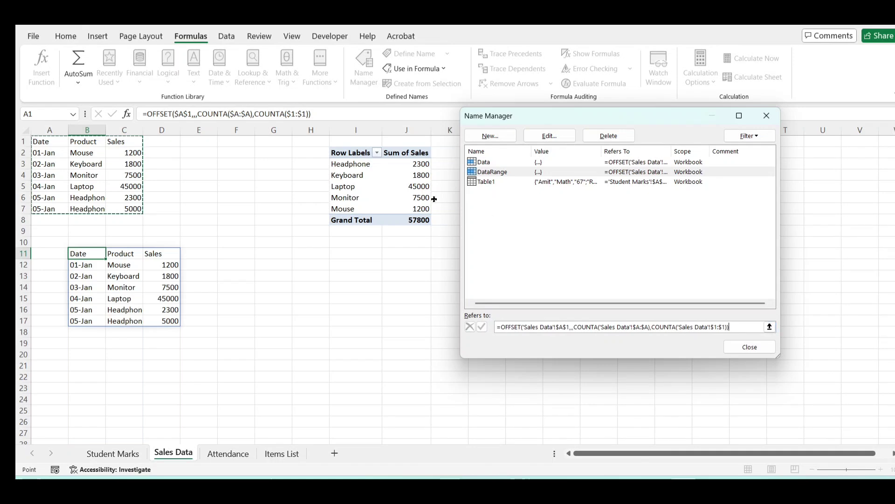
left_click(757, 352)
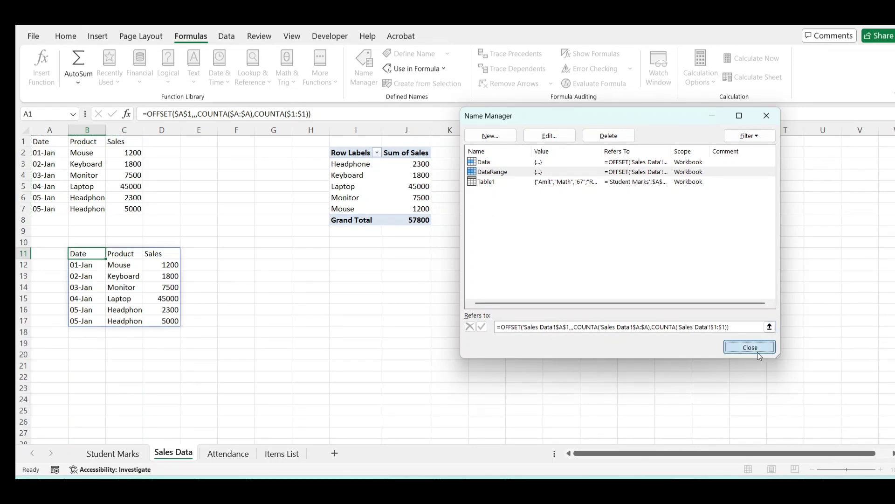
Step: Change the PivotTable's data source to the defined name DataRange
left_click(353, 193)
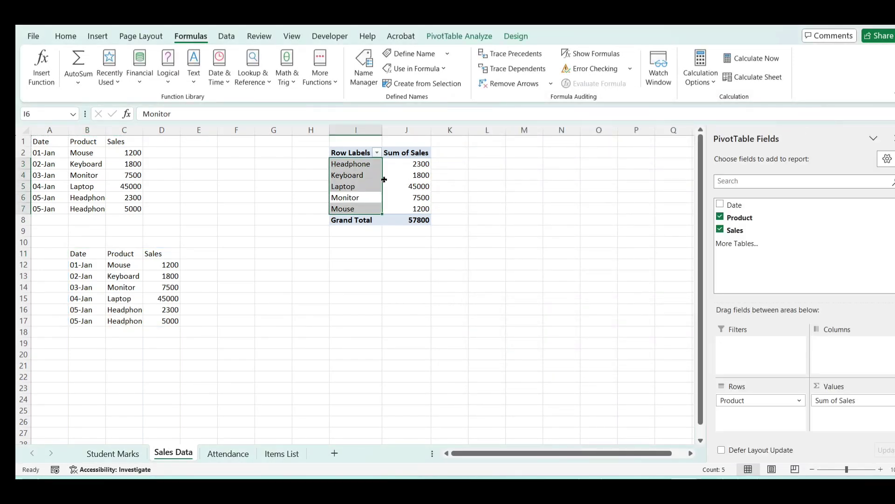
key("alt")
key("j")
key("t")
key("i")
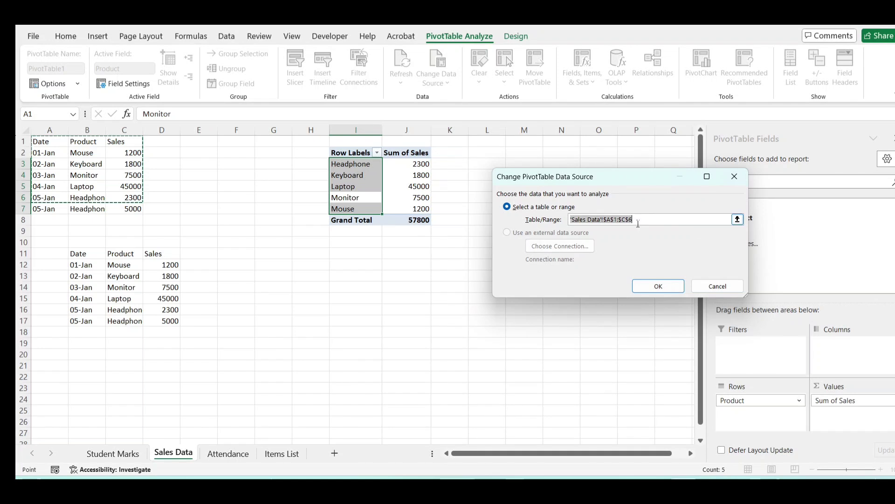
key("BackSpace")
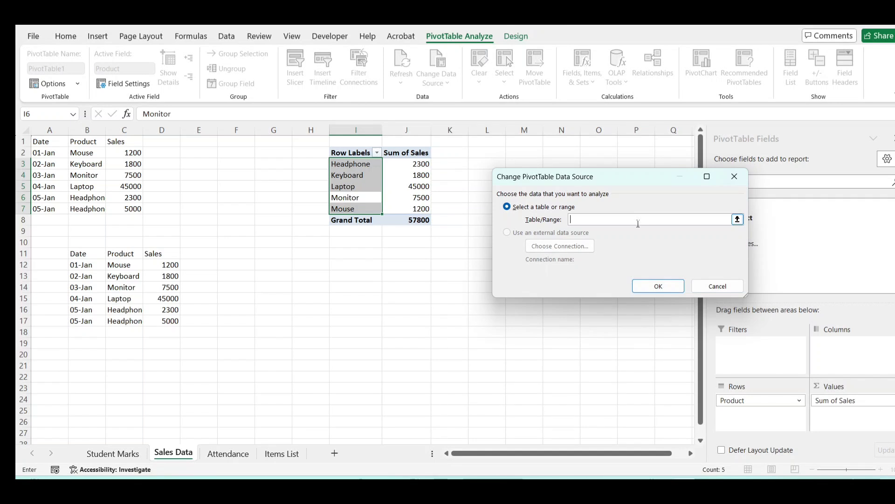
key("F3")
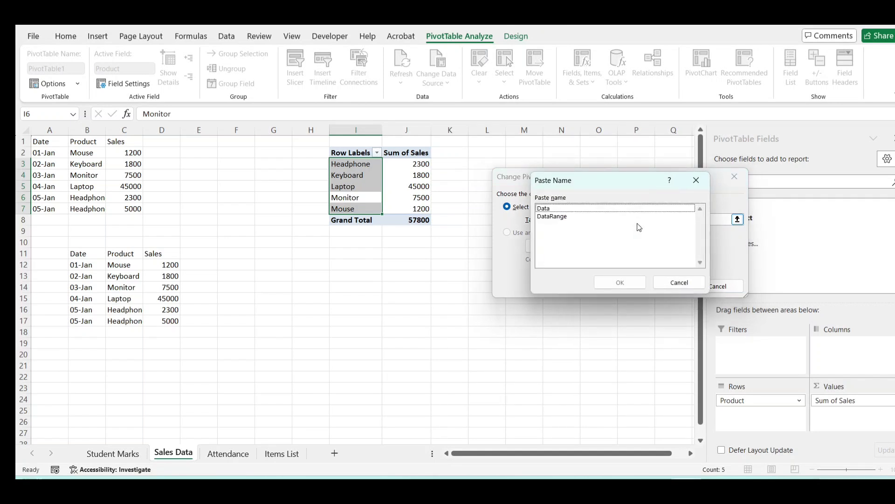
left_click(551, 217)
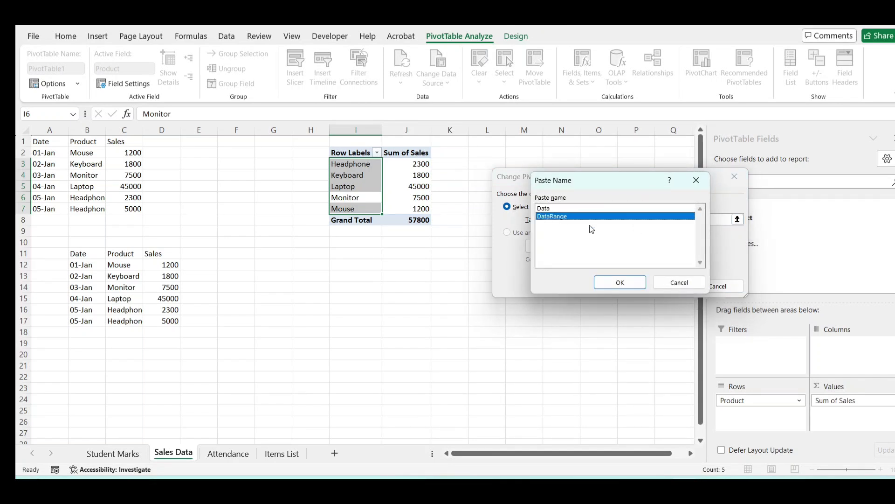
left_click(620, 283)
left_click(662, 286)
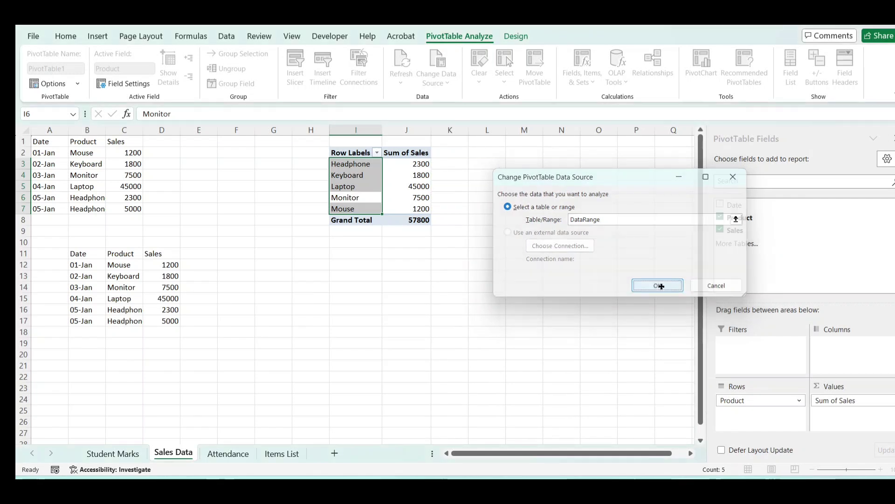
Step: Refresh the PivotTable from its DataRange source and select the Headphone sales total
right_click(368, 189)
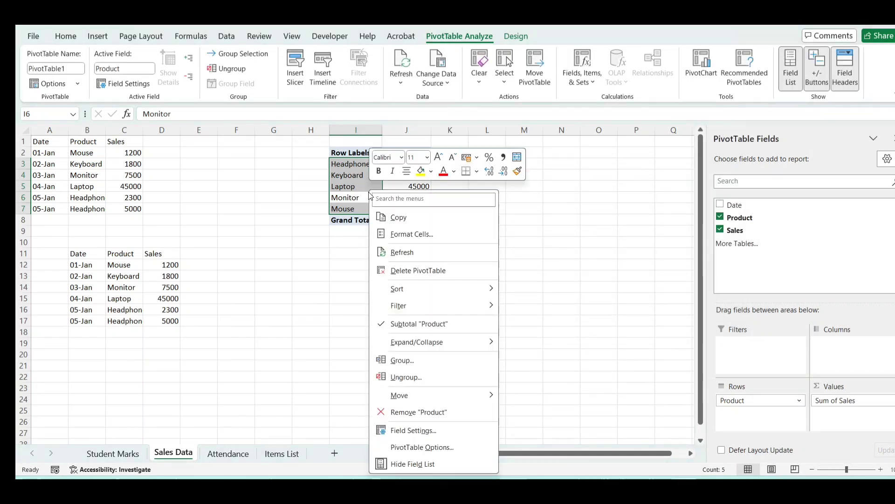
left_click(415, 254)
left_click(416, 163)
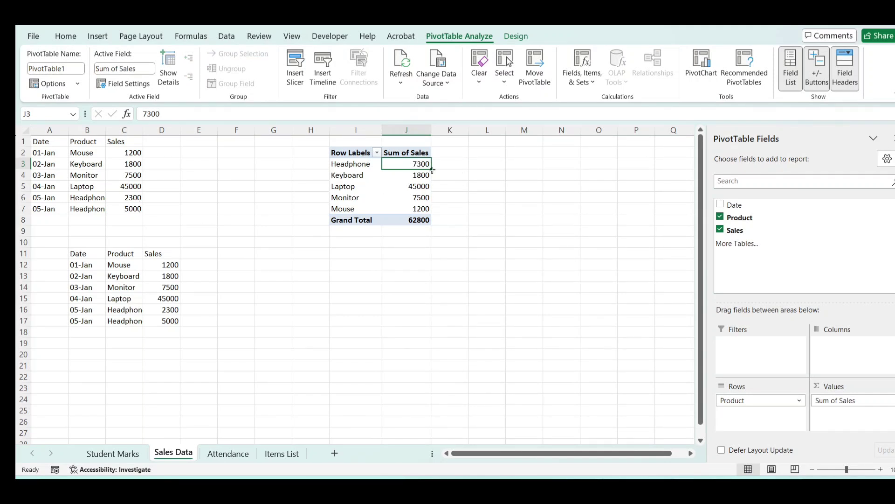
Step: Delete the last sales record in A7:C7 and shift the cells up
left_click(44, 208)
key("shift+Right")
key("shift+Right")
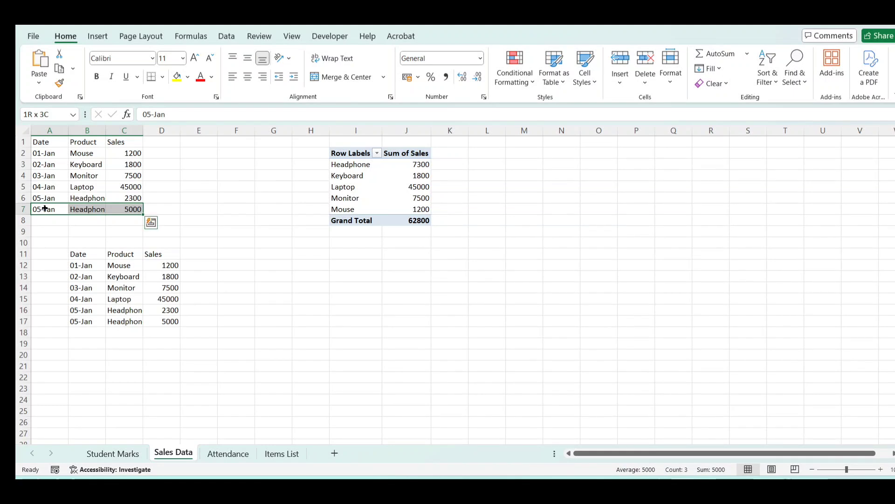
key("ctrl+minus")
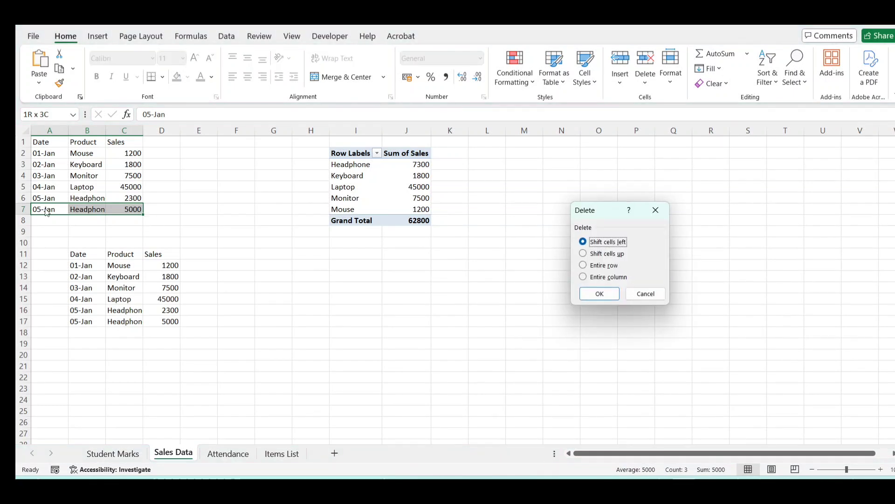
left_click(586, 254)
left_click(599, 293)
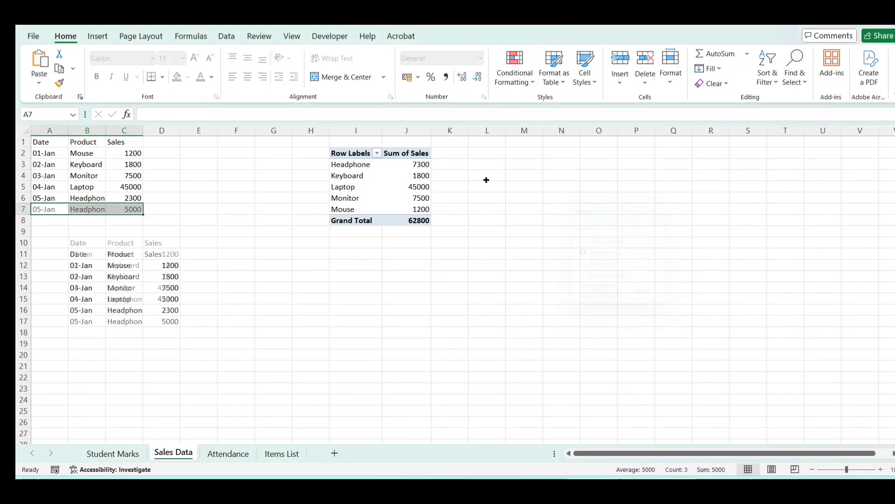
Step: Refresh the PivotTable to reflect the deleted record and select the Headphone total to check it
right_click(402, 187)
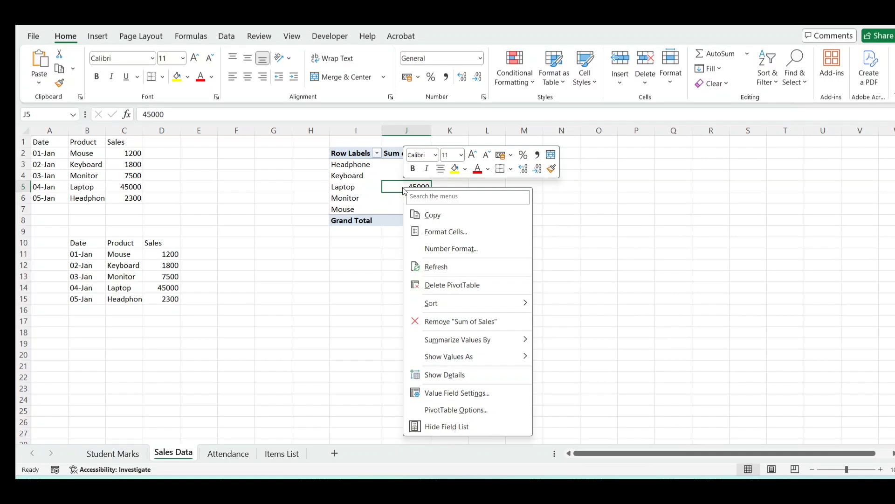
left_click(436, 267)
left_click(418, 166)
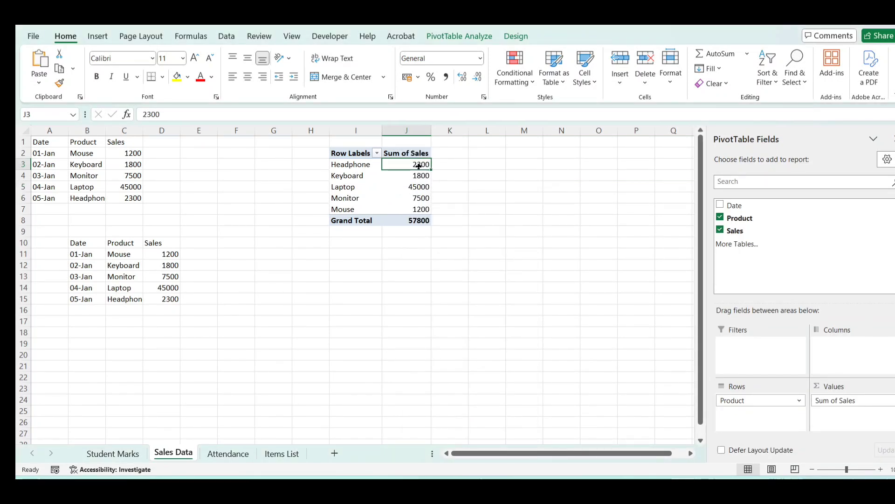
left_click(46, 195)
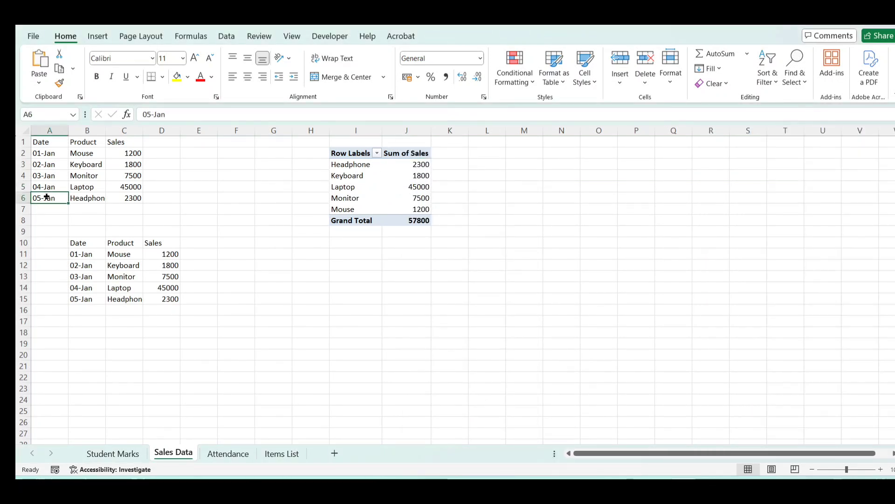
Step: Clear the OFFSET formula and its spilled output from B10:D15
left_click(83, 242)
key("ctrl+shift+Right")
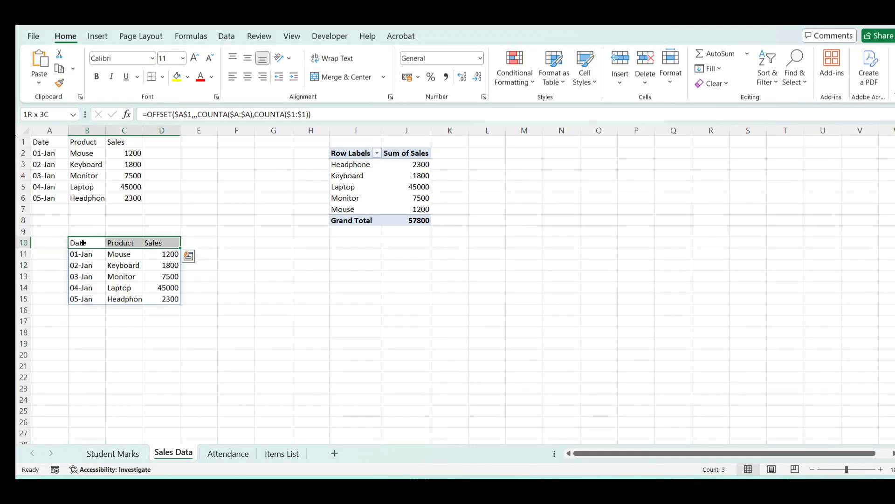
key("ctrl+shift+Down")
key("Delete")
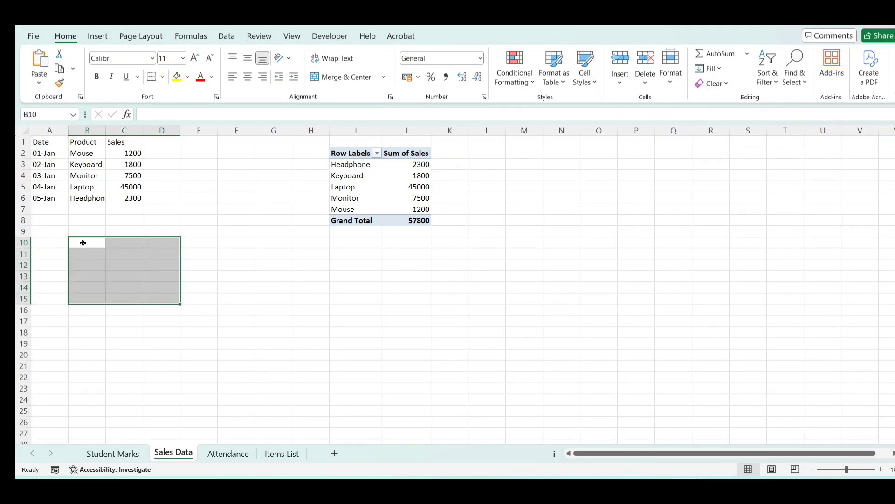
Step: Fill the last sales record in row 6 down into rows 7 and 8
key("ctrl+Home")
key("ctrl+Down")
key("ctrl+shift+Right")
key("shift+Down")
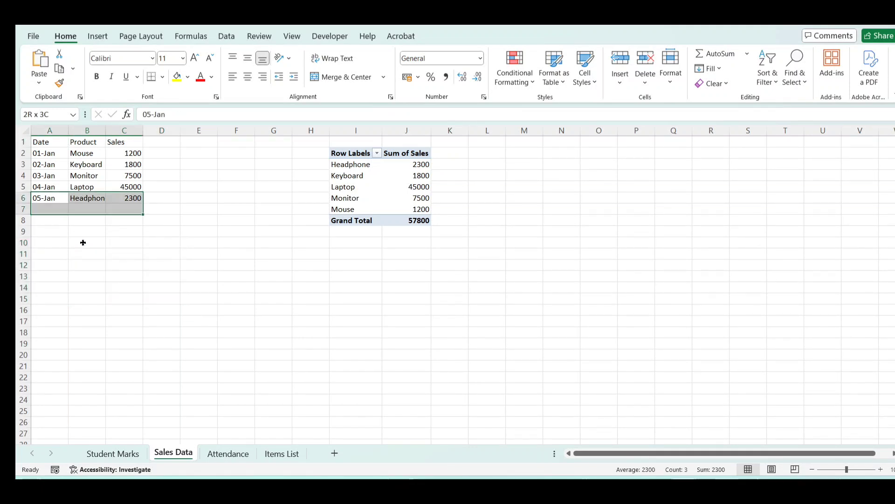
key("shift+Down")
key("ctrl+d")
Step: Change the product in B7 to Laptop and the product in B8 to Monitor
key("Down")
key("Right")
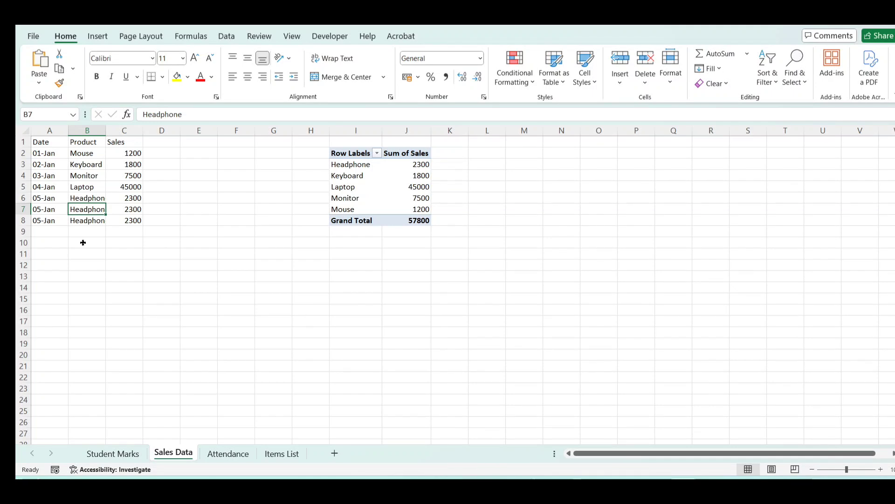
type("Laptop")
key("Return")
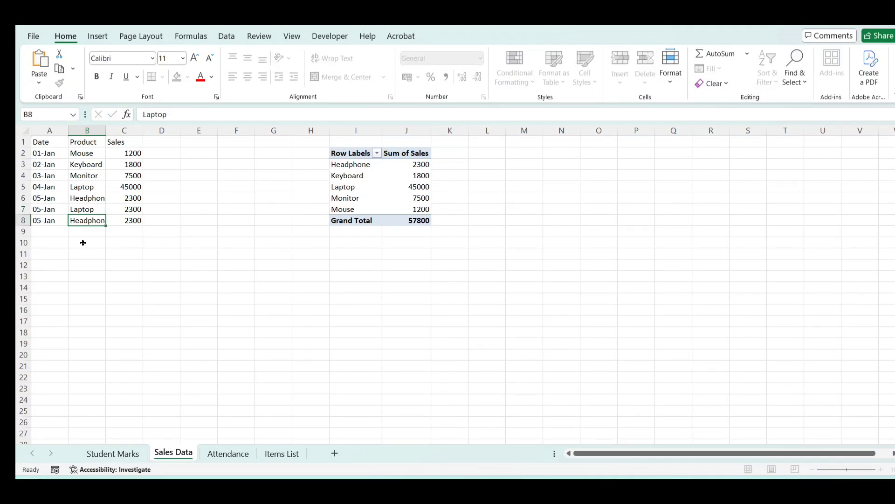
type("Moni")
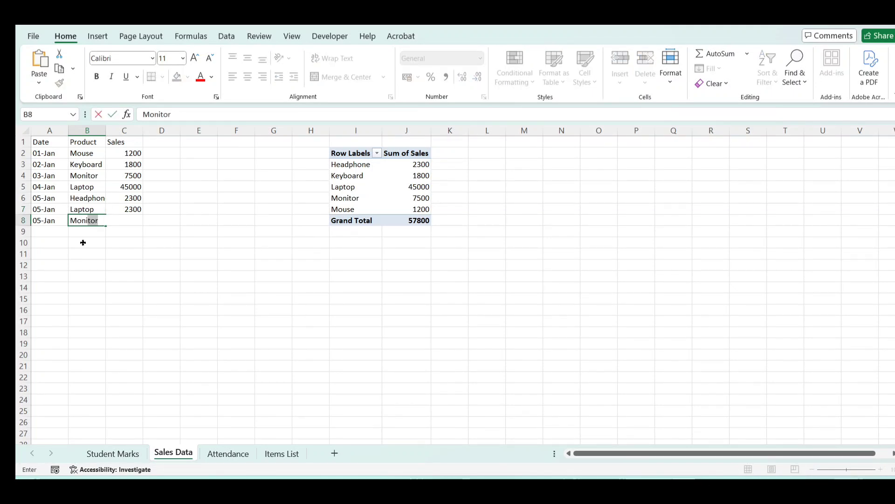
type("to")
key("Return")
key("Up")
key("Up")
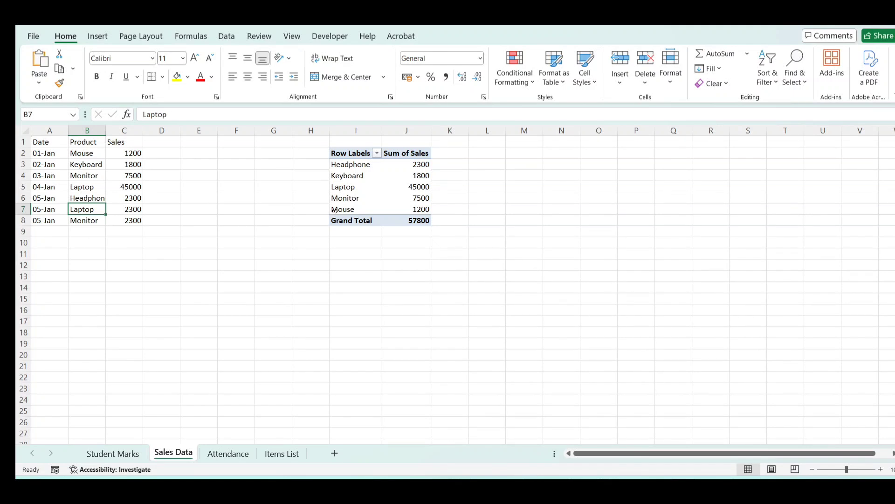
Step: Refresh the PivotTable to include the added Laptop and Monitor records and check their totals
right_click(363, 194)
left_click(399, 253)
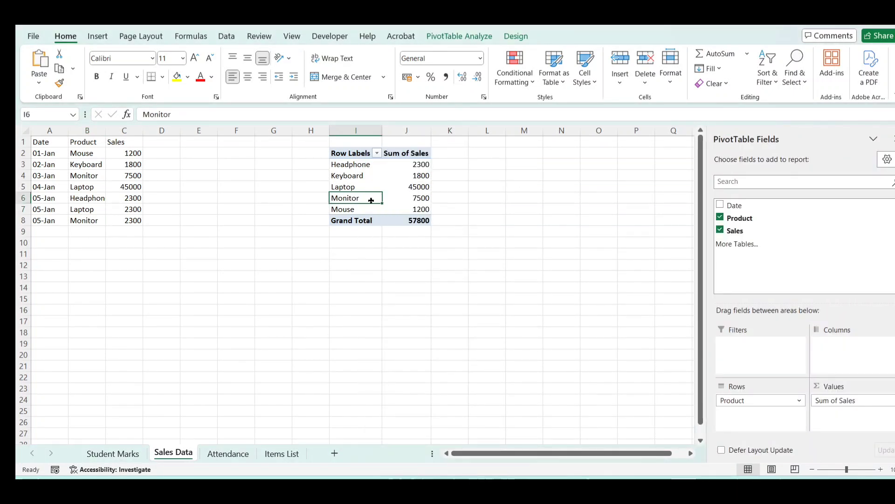
right_click(377, 186)
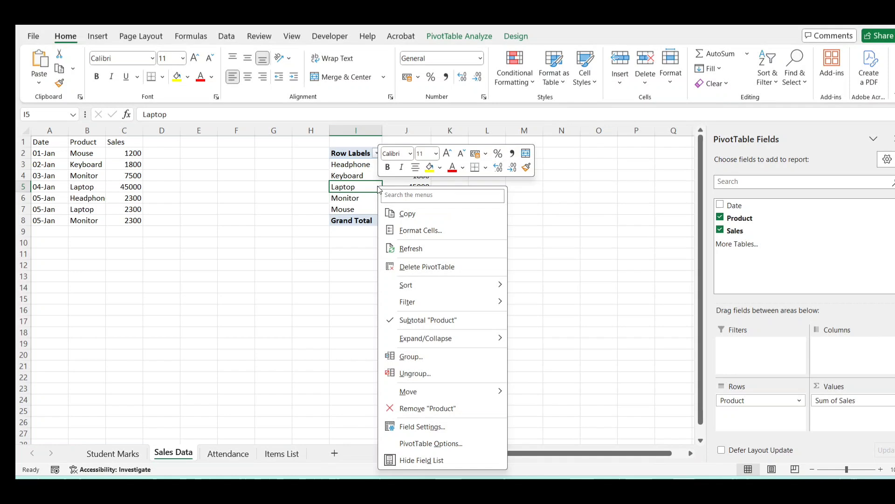
left_click(421, 252)
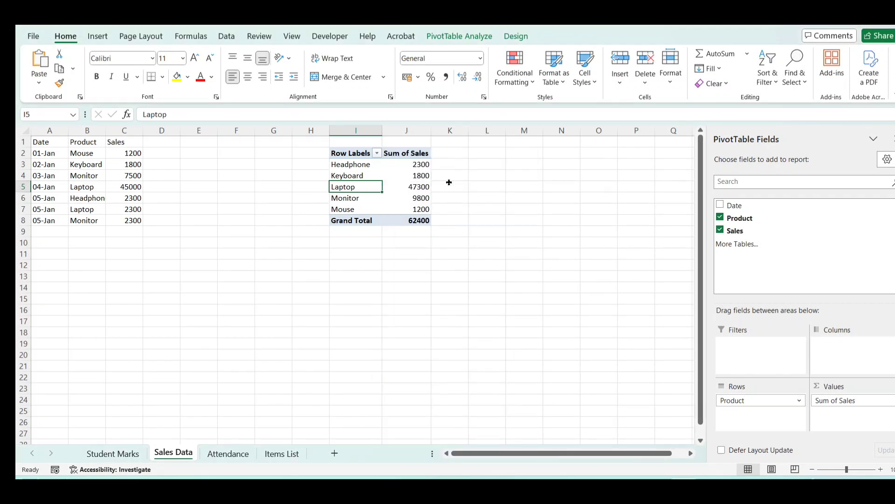
mouse_move(413, 201)
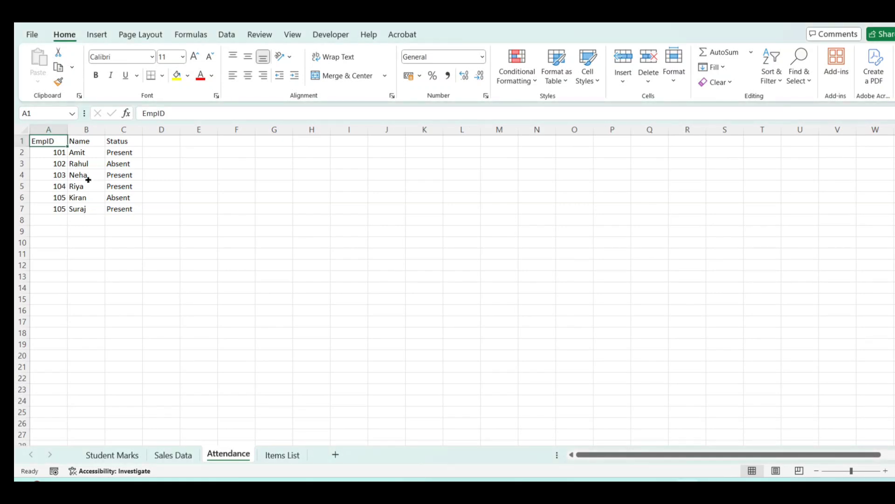
Step: Insert the recommended Clustered Column chart, Count of Name by Status, from the attendance data and add data labels
key("ctrl+a")
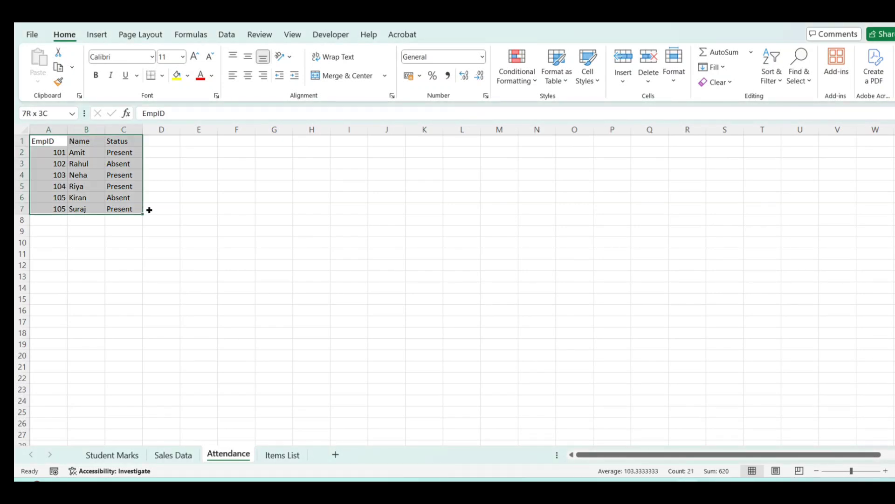
left_click(97, 35)
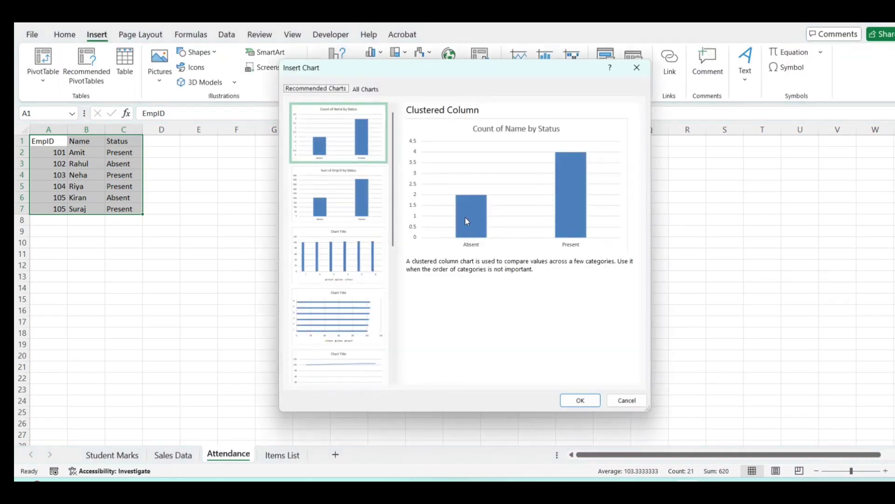
left_click(580, 401)
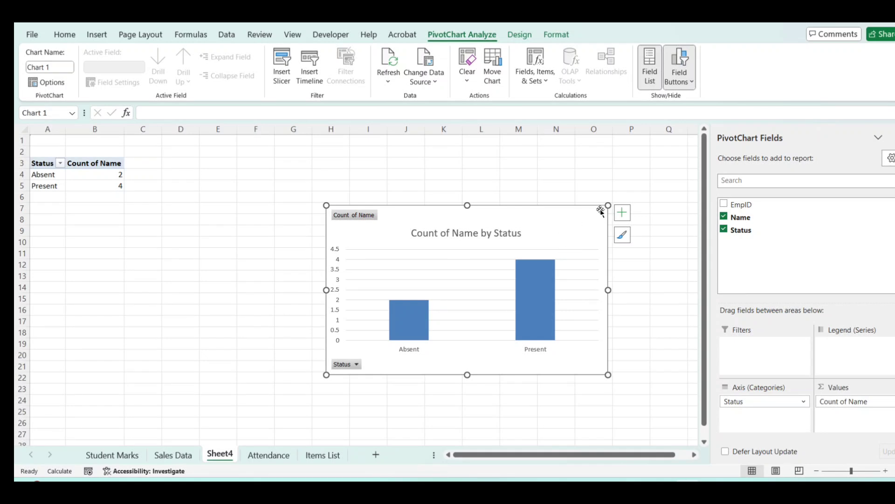
left_click(622, 212)
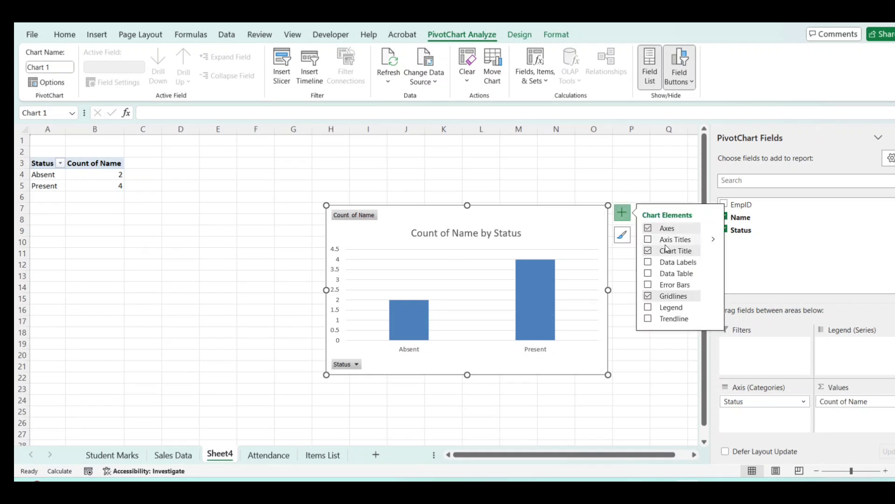
left_click(648, 262)
Step: Fill the last record on the Attendance sheet down into row 8
left_click(269, 454)
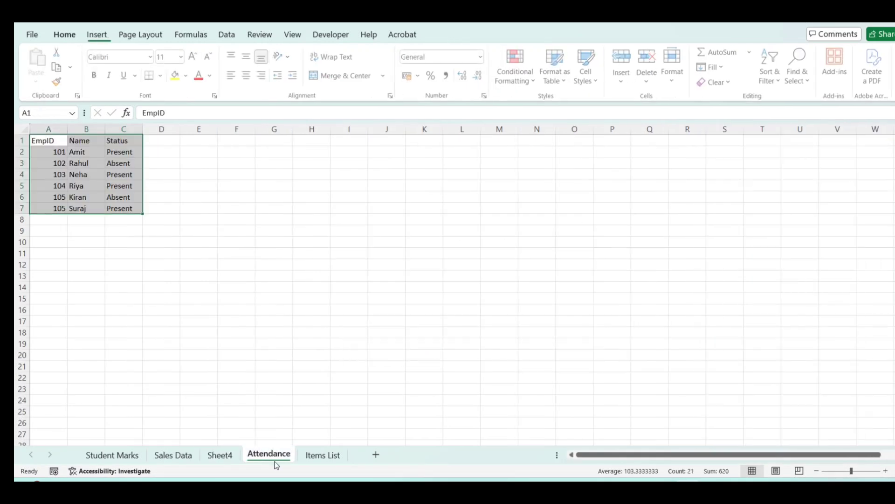
key("ctrl+Down")
key("shift+Right")
key("shift+Right")
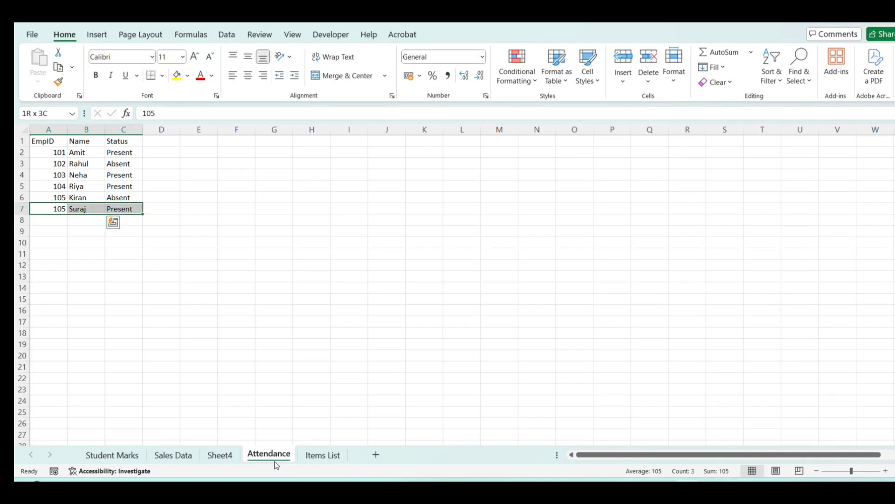
key("shift+Down")
key("ctrl+d")
Step: Enter a new employee ID in A8 and a new employee name in B8 for the added attendance record
key("Down")
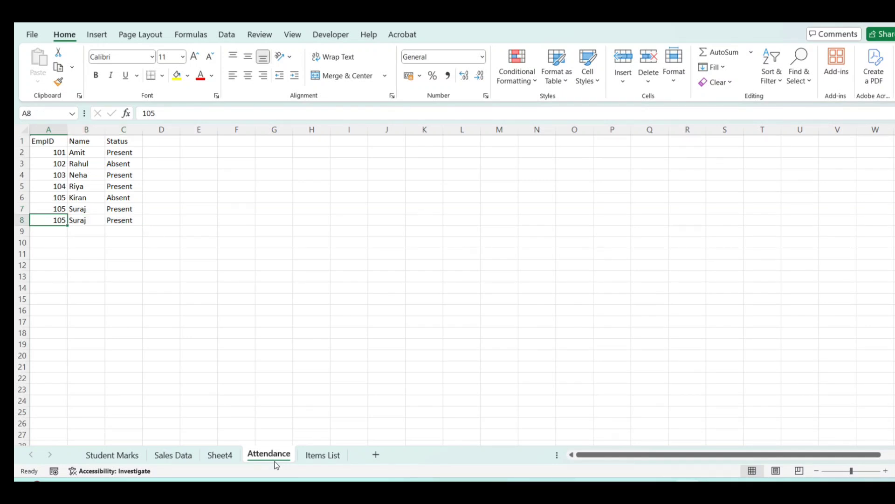
key("F2")
key("BackSpace")
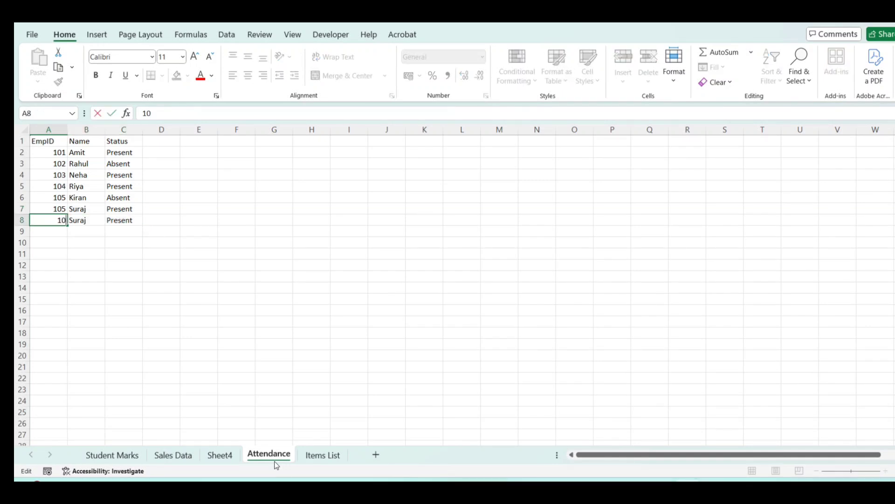
type("6")
key("Return")
key("Up")
key("Right")
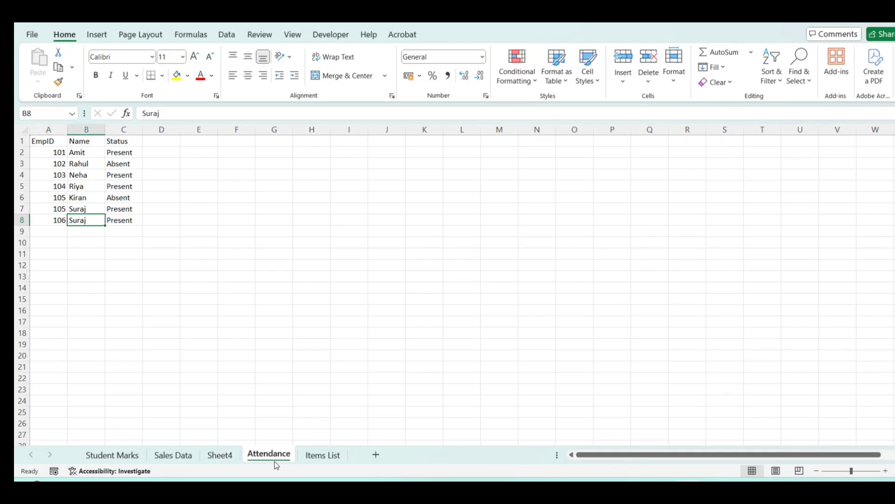
type("Ra")
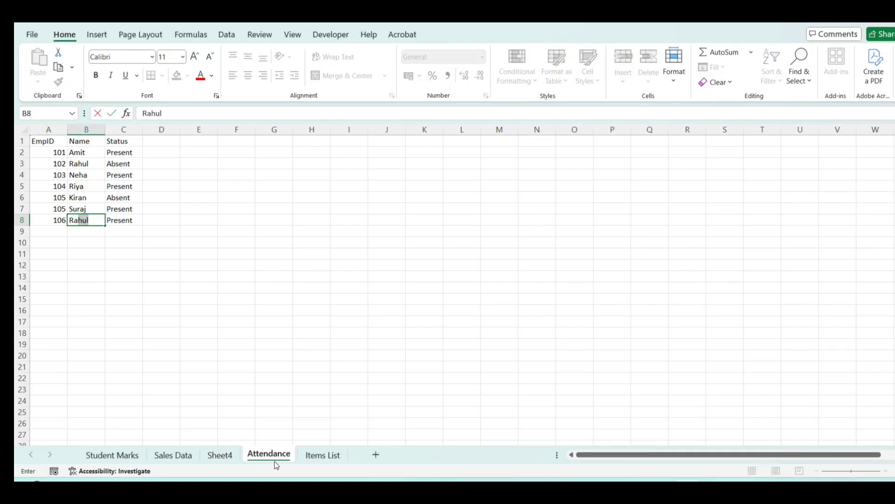
type("dha")
key("Return")
key("Up")
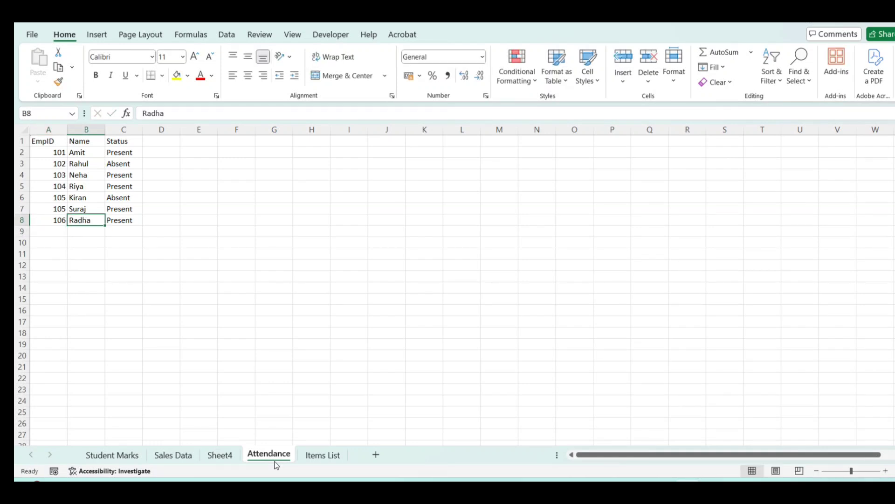
key("Right")
key("Up")
key("Up")
key("Up")
key("Up")
key("Up")
key("Up")
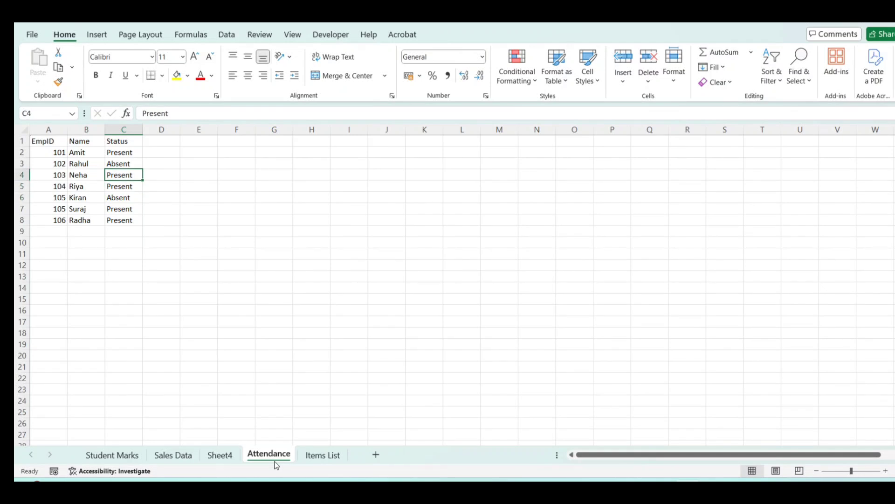
Step: Refresh the data of the Count of Name by Status PivotChart on Sheet4
left_click(220, 459)
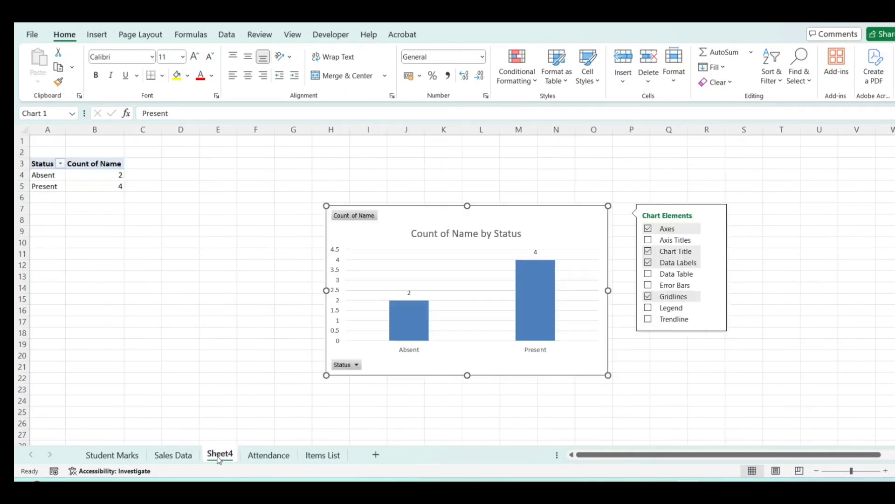
right_click(490, 249)
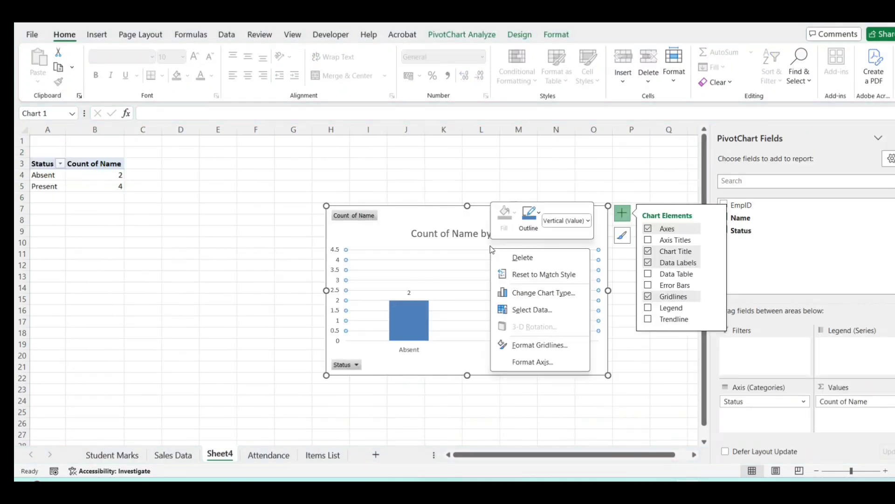
left_click(394, 231)
right_click(392, 232)
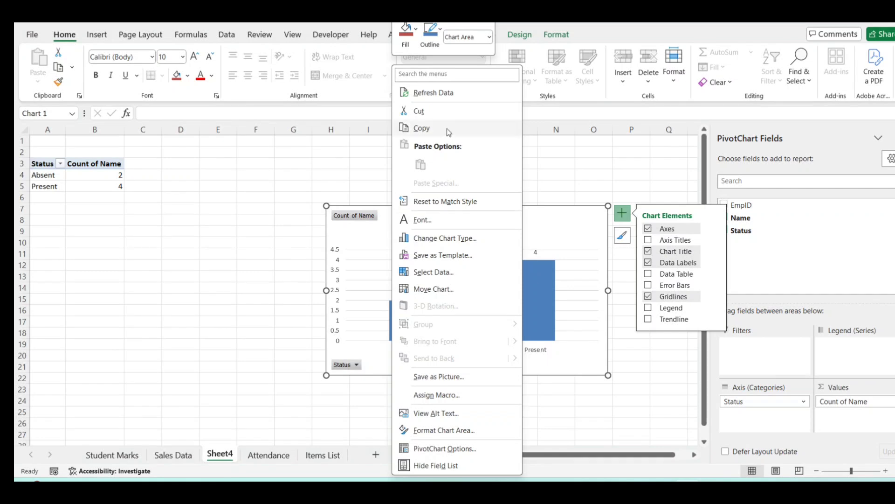
left_click(422, 92)
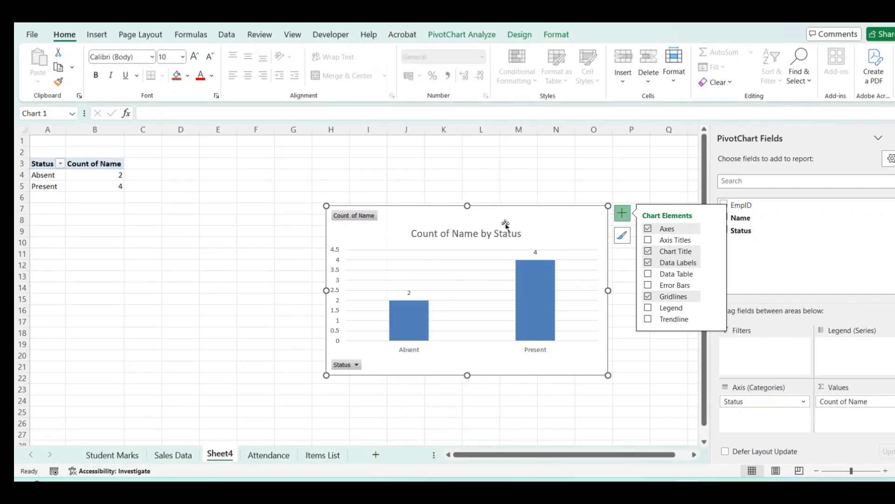
Step: Refresh the Count of Name PivotTable on Sheet4 and check which source range it uses
left_click(95, 186)
right_click(96, 187)
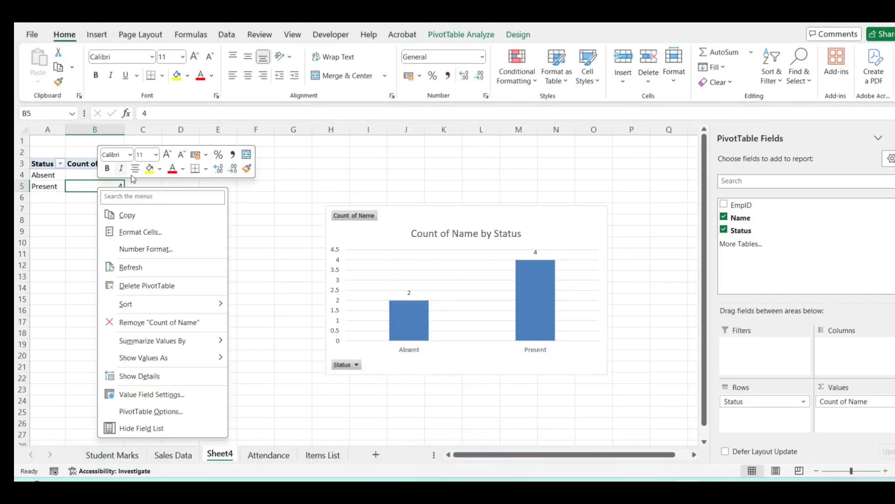
left_click(131, 267)
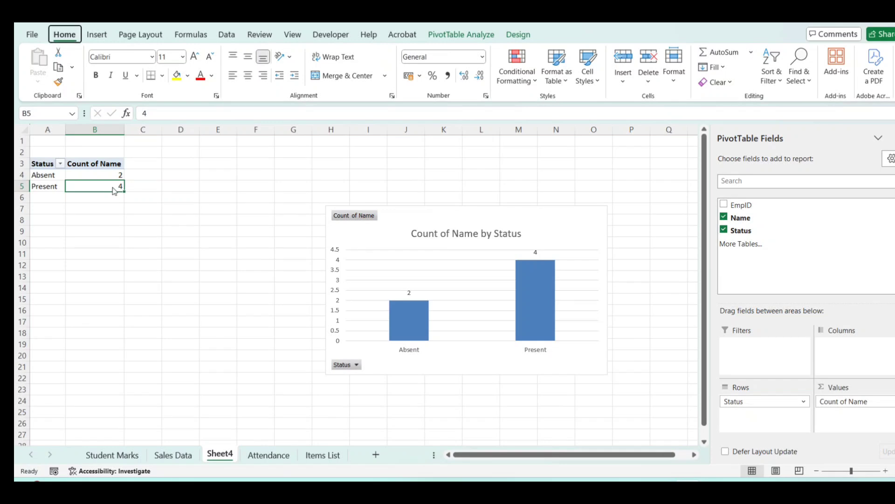
left_click(462, 34)
left_click(435, 63)
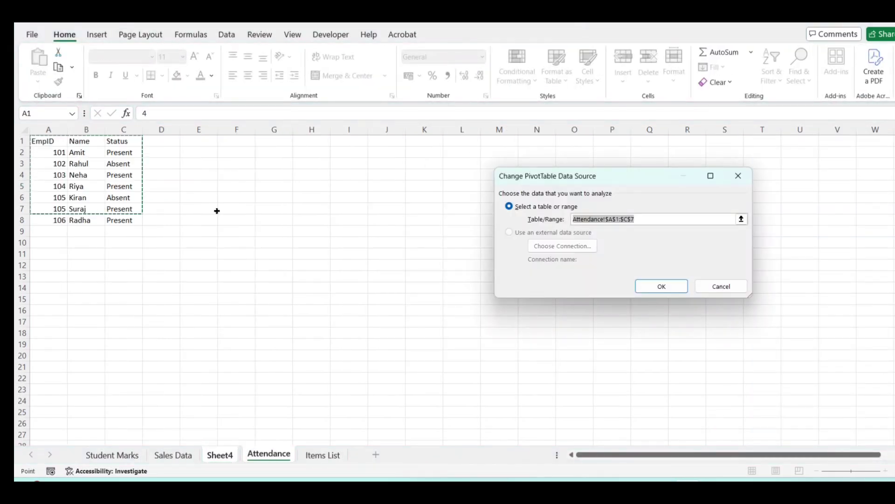
key("Return")
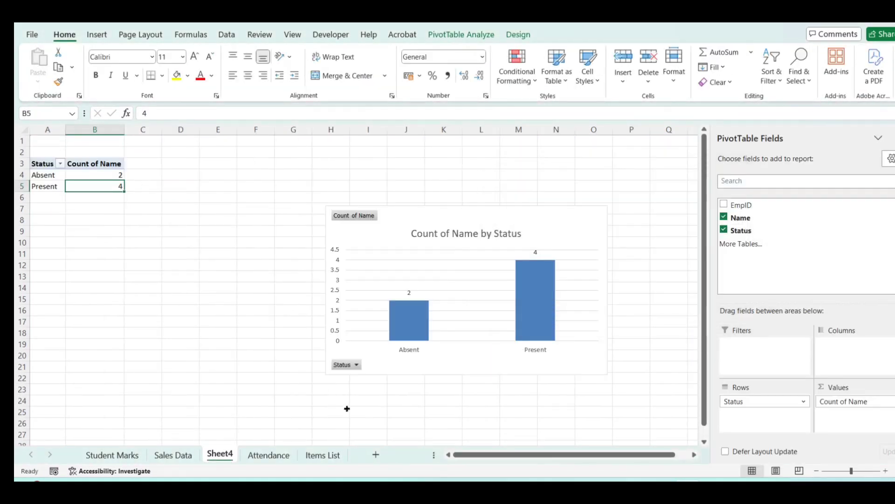
Step: Convert the attendance data in A1:C8 on the Attendance sheet into a table with headers
left_click(268, 455)
key("ctrl+Home")
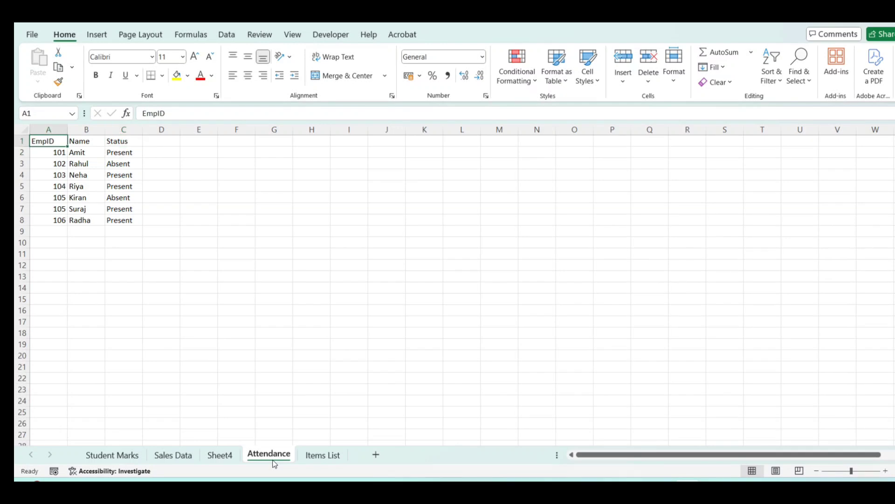
key("ctrl+a")
key("ctrl+Home")
key("ctrl+t")
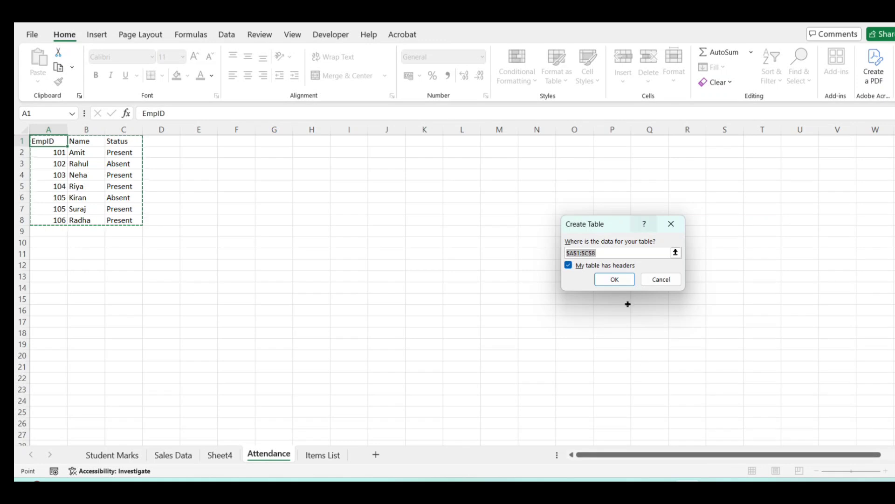
left_click(614, 279)
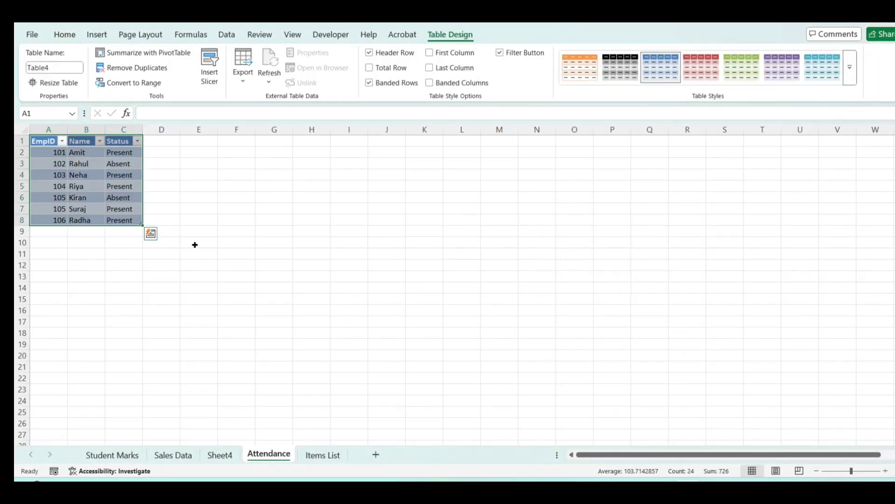
Step: Rename the attendance table as Attendence
left_click(115, 196)
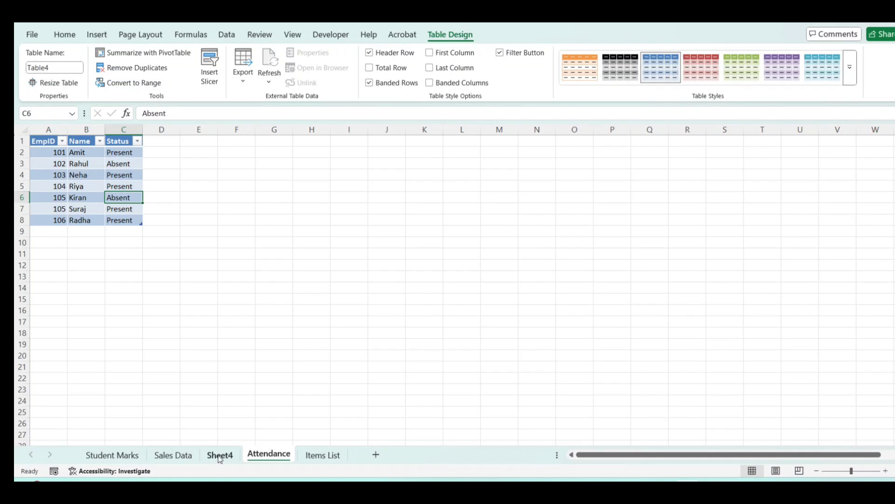
left_click(56, 69)
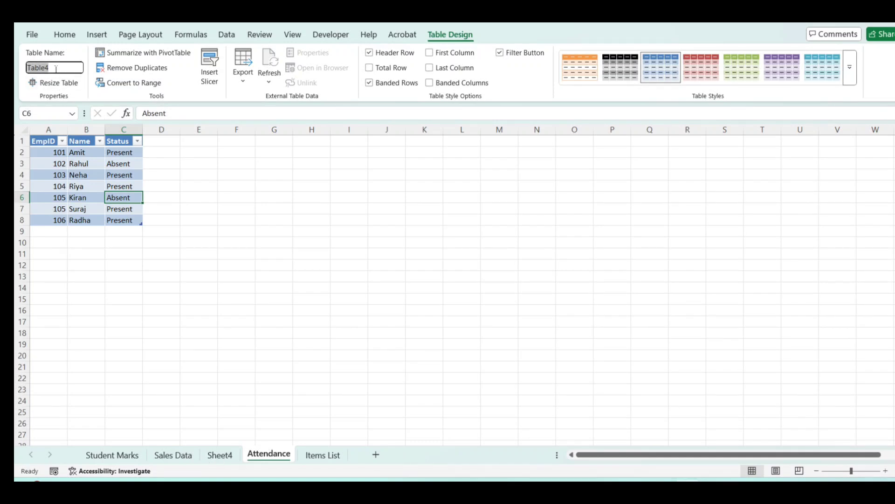
type("Attendence")
key("Return")
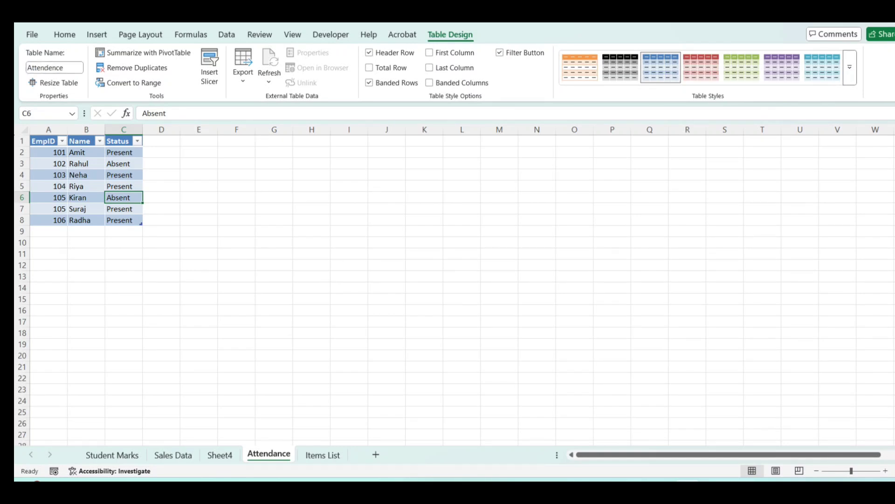
Step: Change the data source of the PivotTable on Sheet4 to the Attendence table
left_click(223, 458)
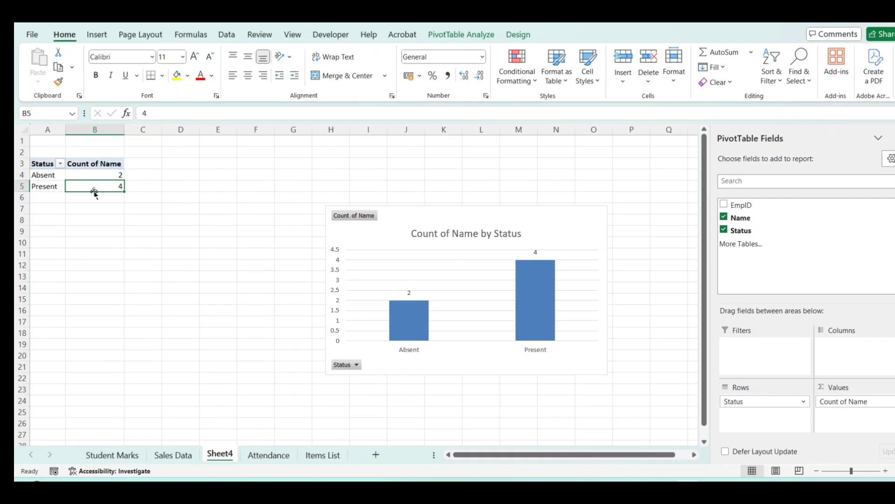
left_click(446, 91)
left_click(463, 107)
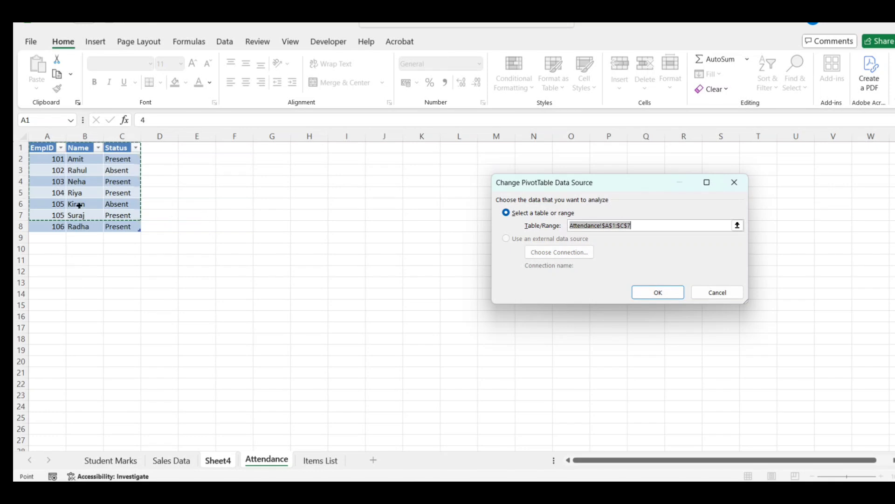
key("BackSpace")
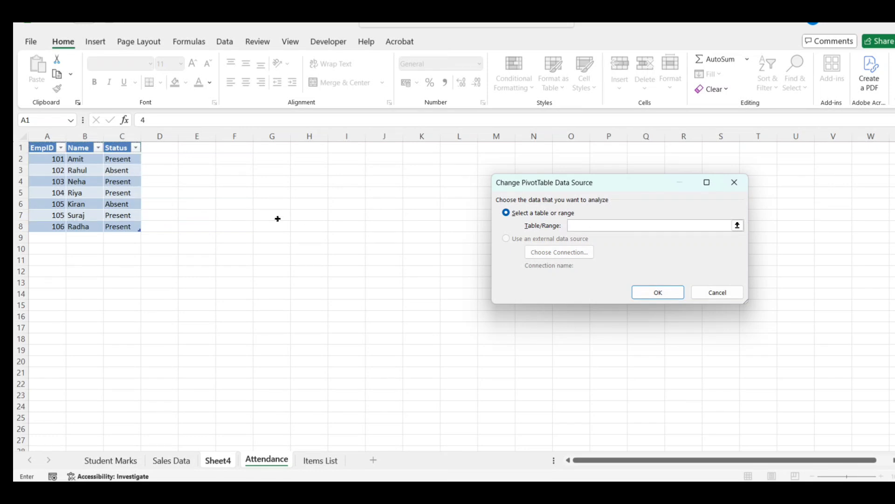
key("ctrl+v")
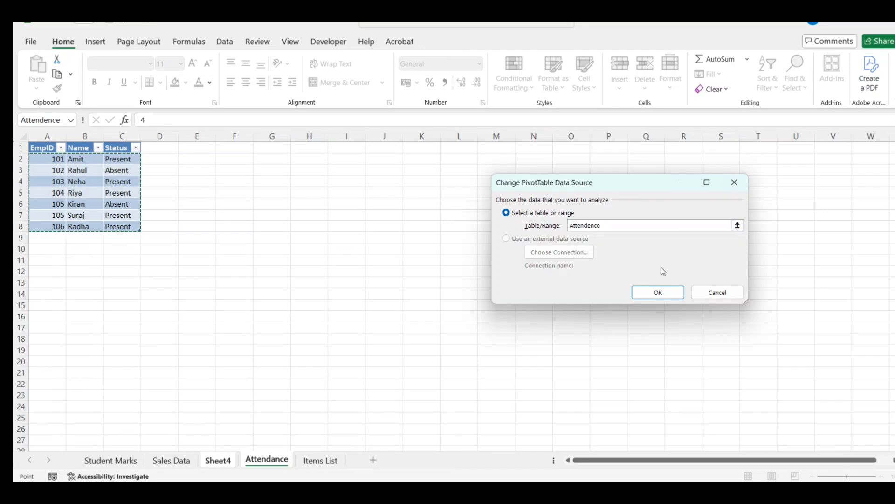
left_click(657, 293)
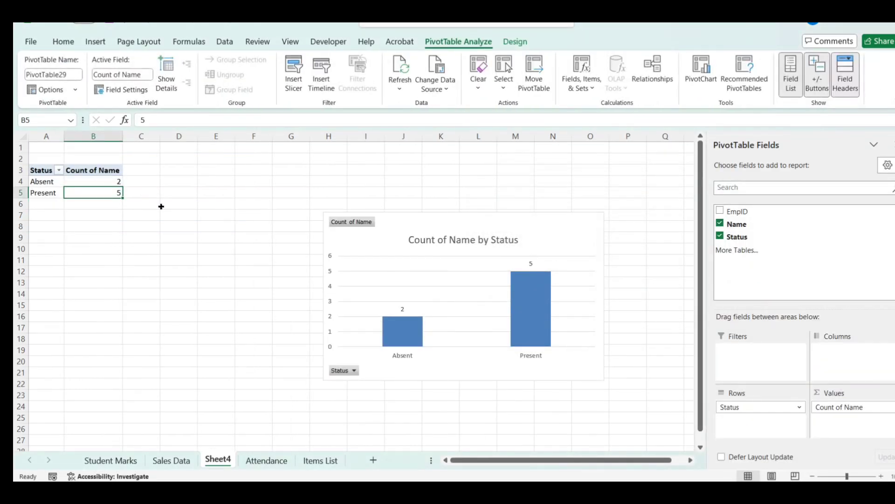
Step: Filter the attendance table's Status column to Present only, clear the filter again and return to the PivotTable on Sheet4
left_click(268, 461)
key("Up")
key("Up")
key("Up")
key("Up")
key("Up")
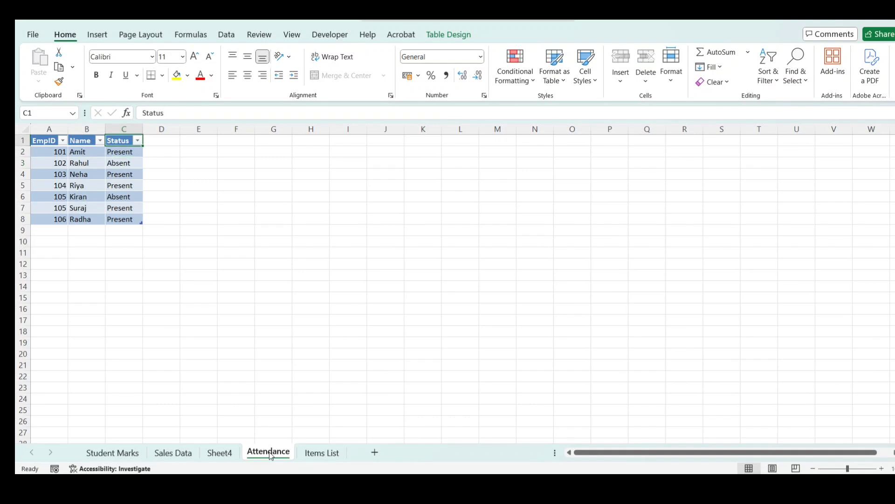
key("alt+Down")
key("Tab")
key("Down")
key("space")
key("Down")
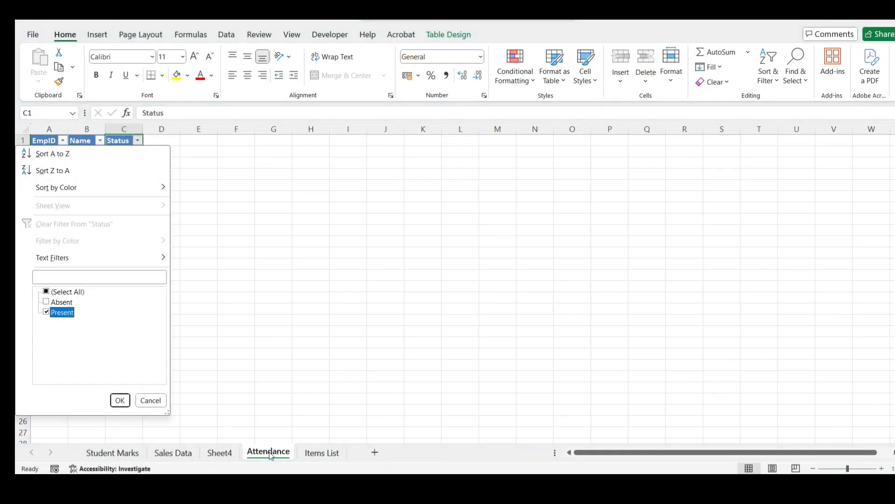
key("Return")
key("alt+d")
key("f")
key("s")
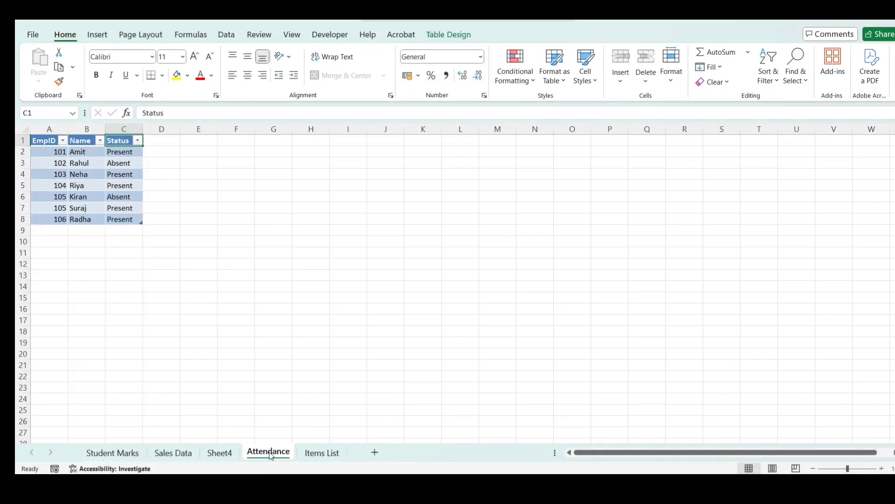
left_click(220, 453)
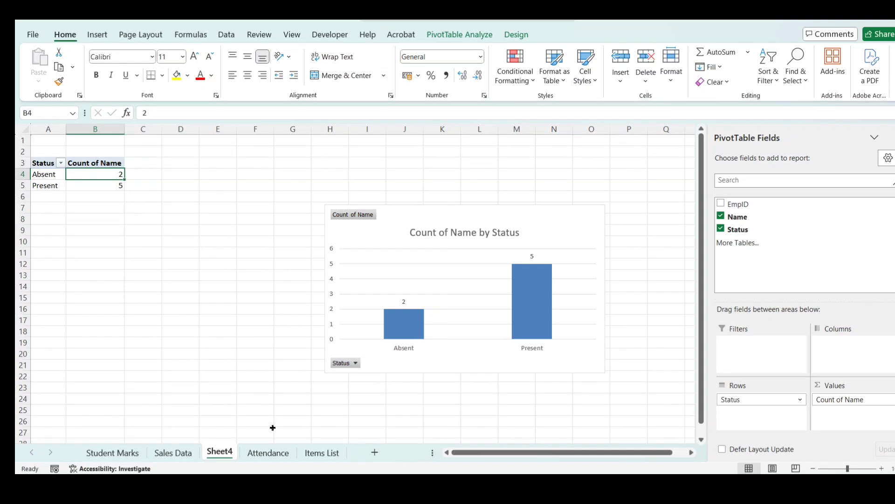
Step: Fill the last record of the attendance table down into row 9
left_click(266, 454)
key("ctrl+Left")
key("ctrl+Down")
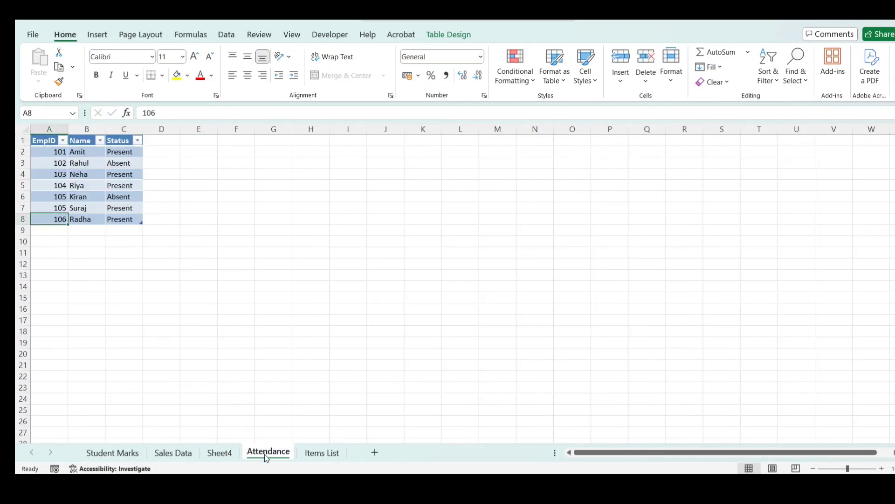
key("ctrl+shift+Right")
key("shift+Down")
key("shift+Up")
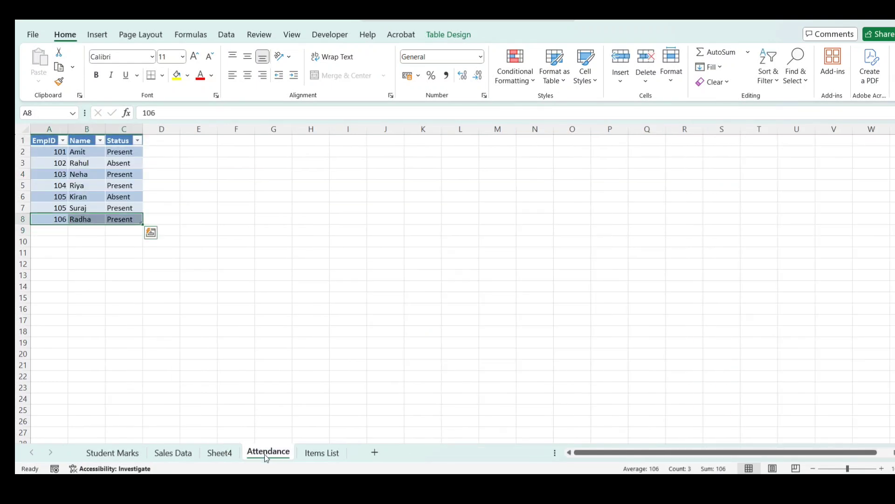
key("shift+Down")
key("ctrl+d")
Step: Enter a new employee ID in A9 and a new employee name in B9 for the added attendance record
key("Down")
key("F2")
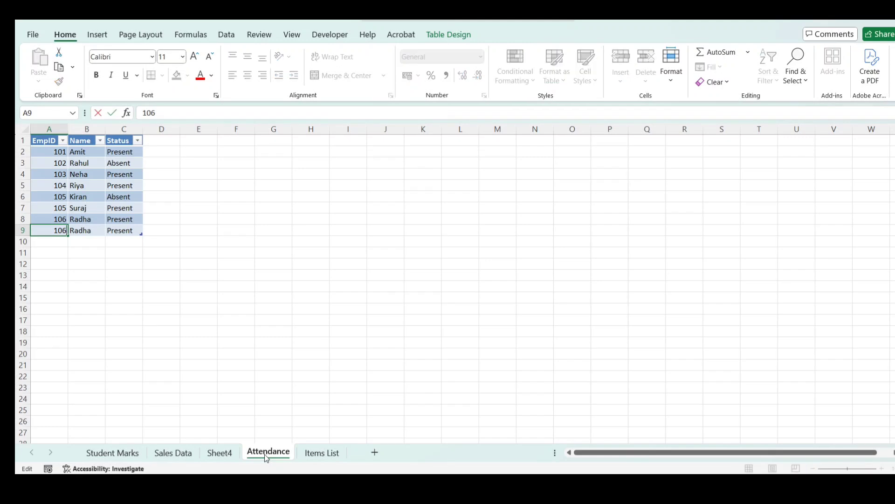
key("BackSpace")
type("7")
key("ctrl+Return")
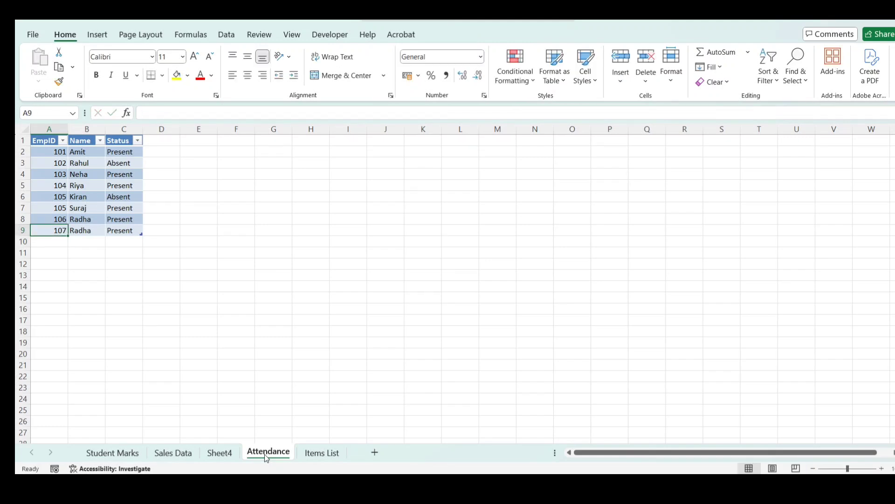
key("Right")
type("Raj")
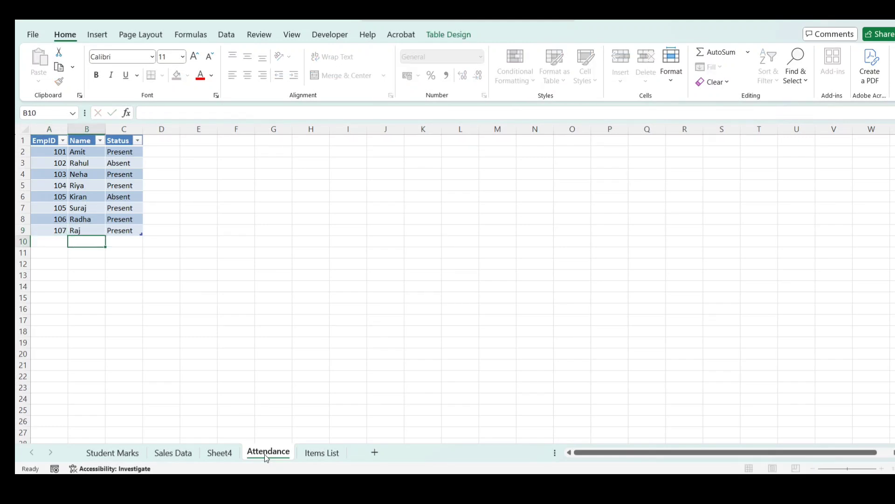
key("ctrl+Return")
Step: Set the status of the new attendance record in C9 to Absent
key("Right")
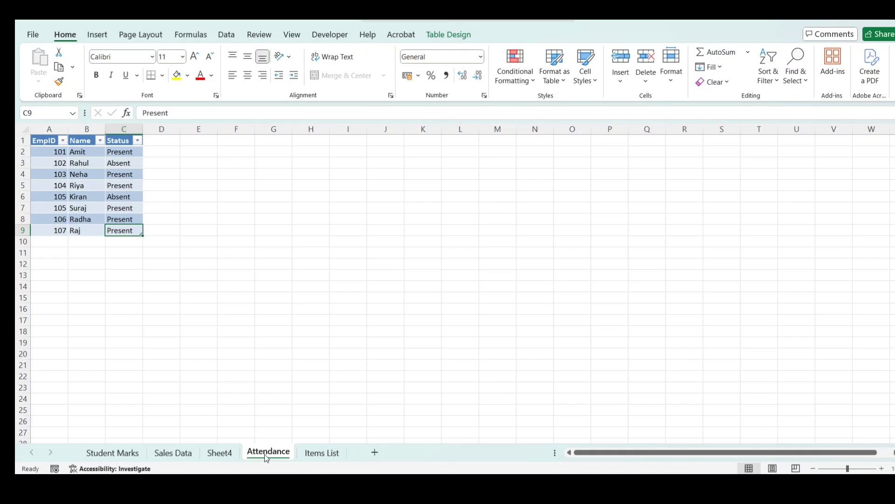
key("Up")
key("Up")
key("Up")
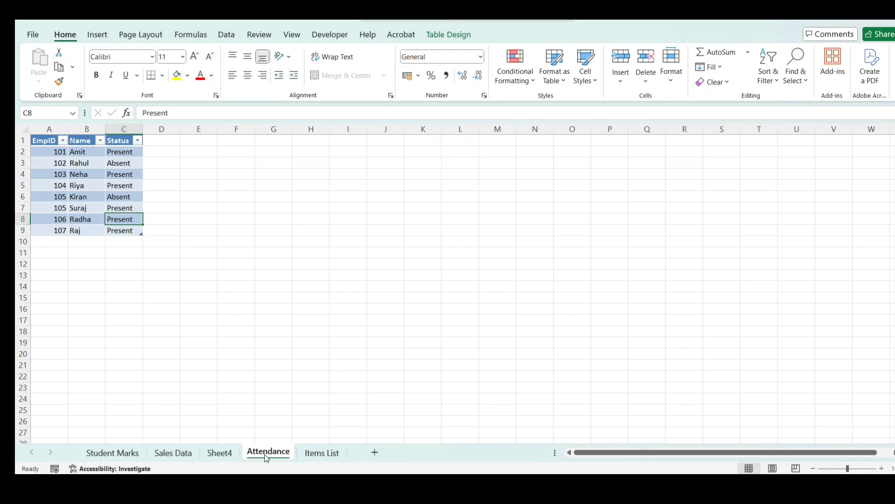
key("Down")
key("Down")
key("Down")
type("Absent")
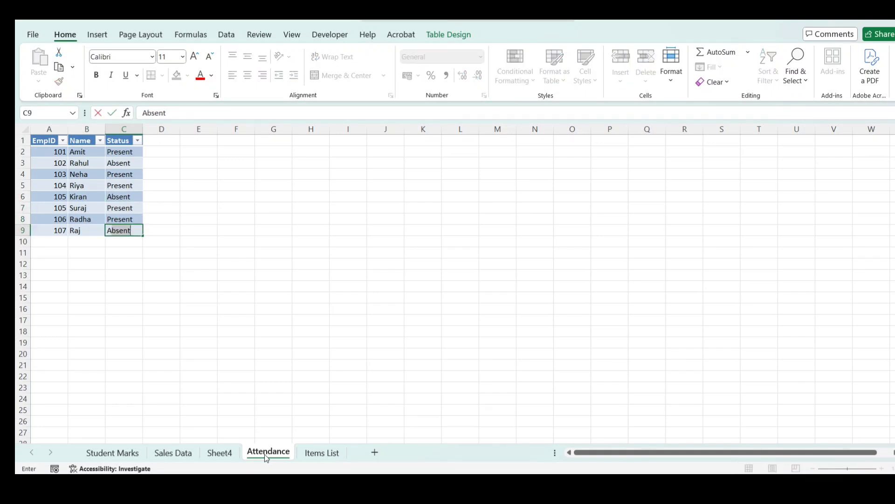
key("Return")
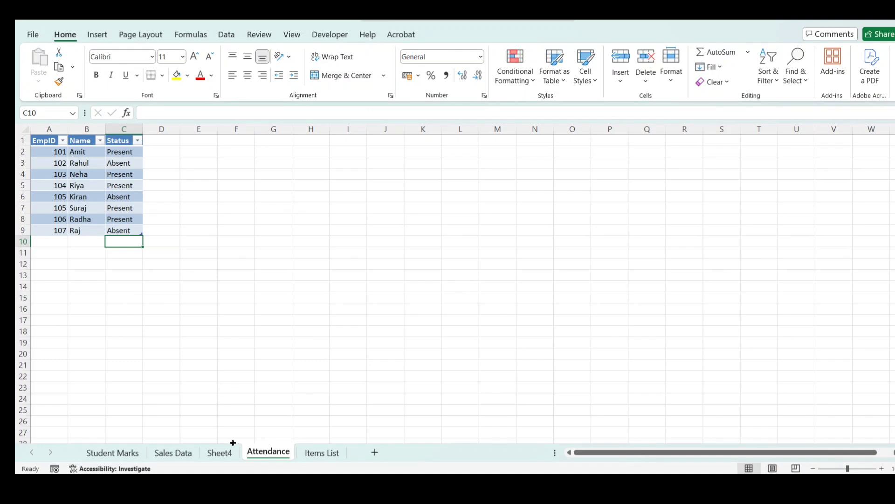
Step: Refresh the PivotTable on Sheet4 to pick up the added attendance record, and return to the Attendance sheet
left_click(220, 452)
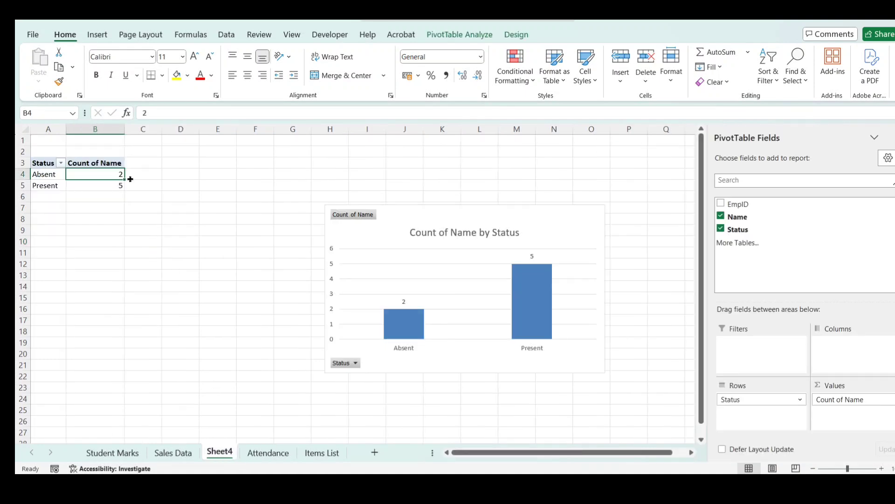
right_click(90, 177)
left_click(132, 252)
left_click(277, 454)
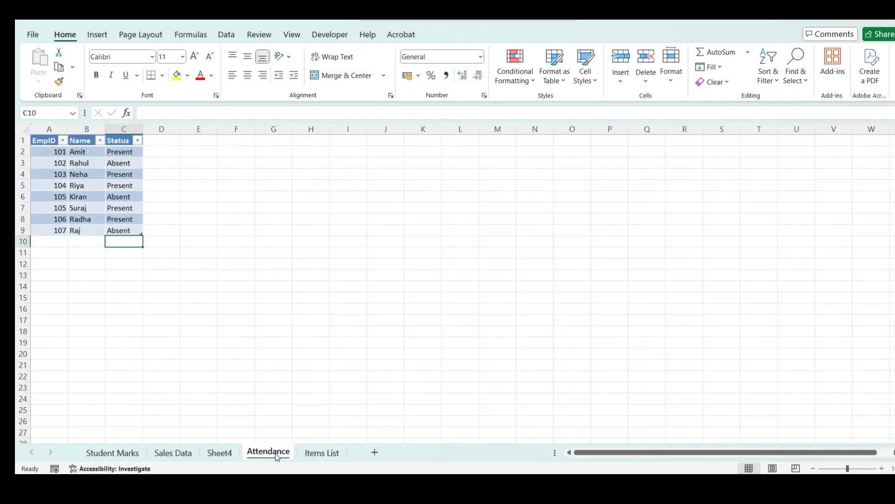